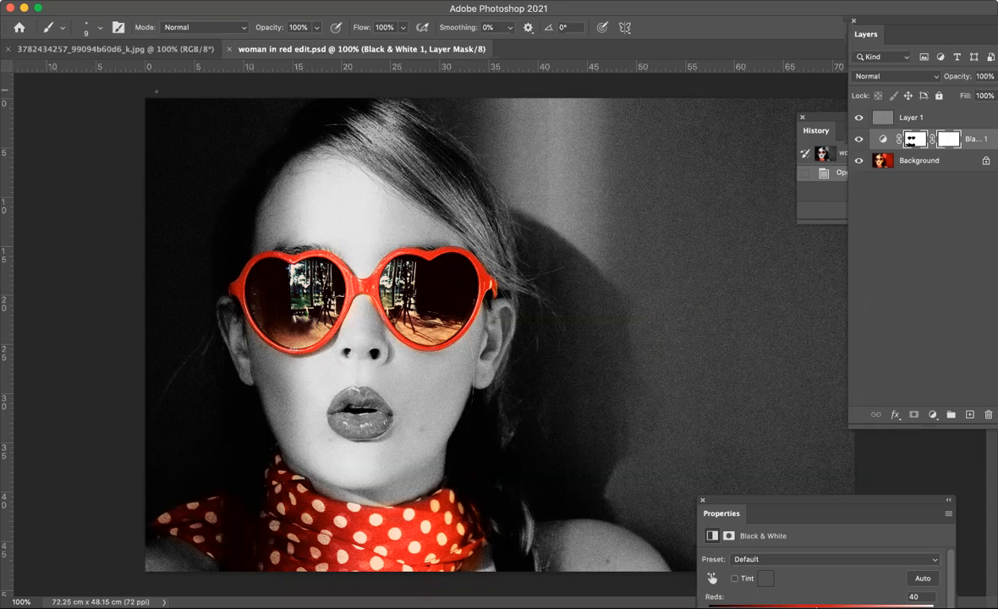
pyautogui.click(135, 48)
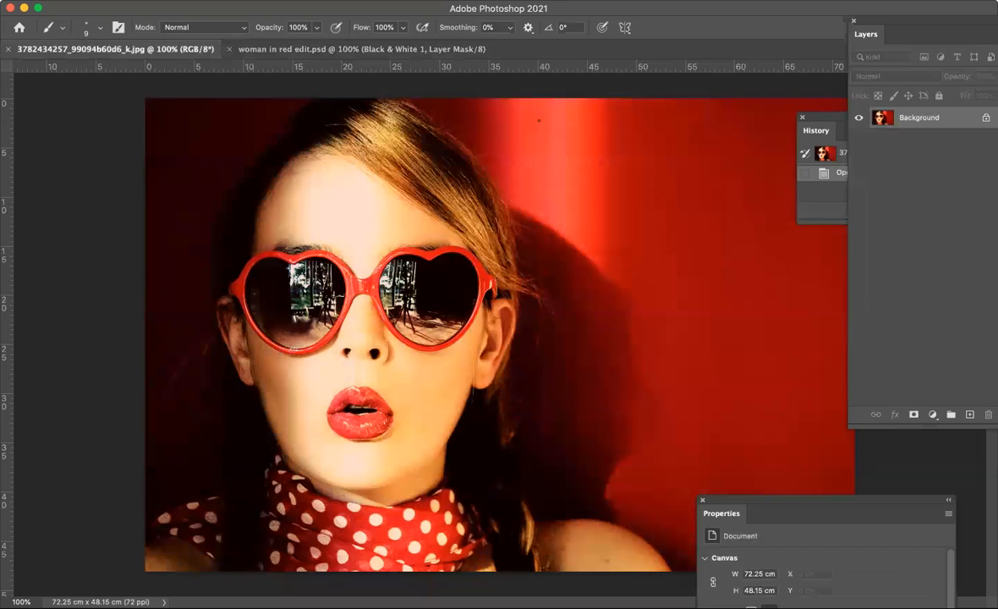
pyautogui.moveTo(906, 20); pyautogui.dragTo(944, 20)
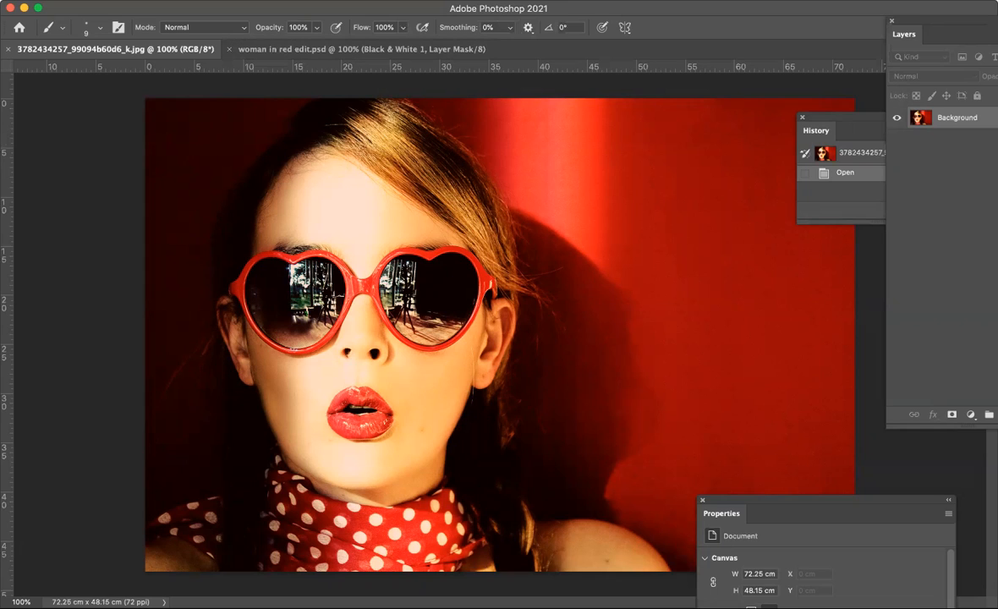
pyautogui.click(472, 0)
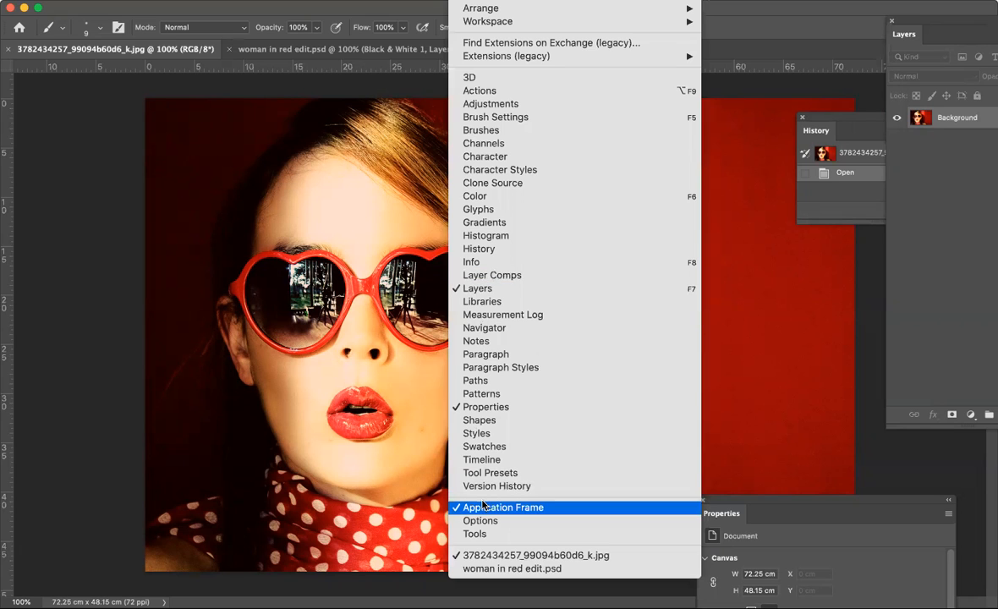
pyautogui.click(476, 535)
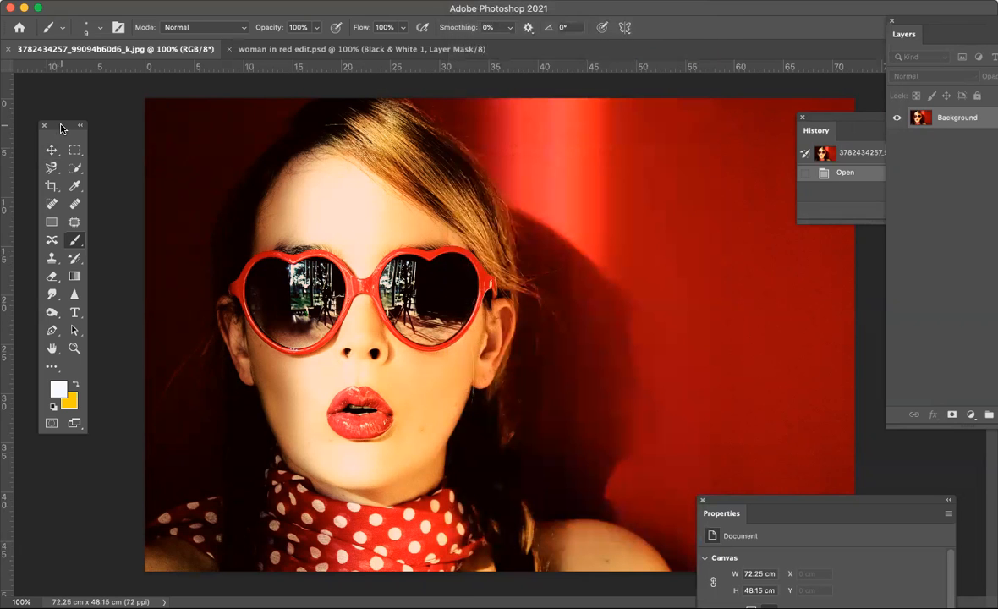
pyautogui.moveTo(65, 122); pyautogui.dragTo(78, 135)
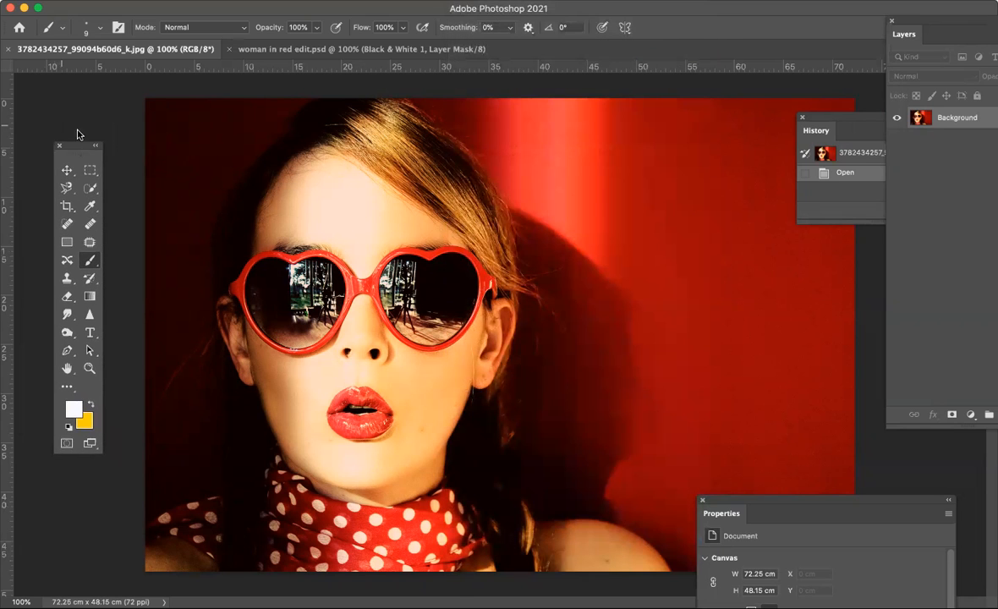
# - Bring up the History panel and arrange it and the Layers panel at the edge of the photo
pyautogui.click(471, 0)
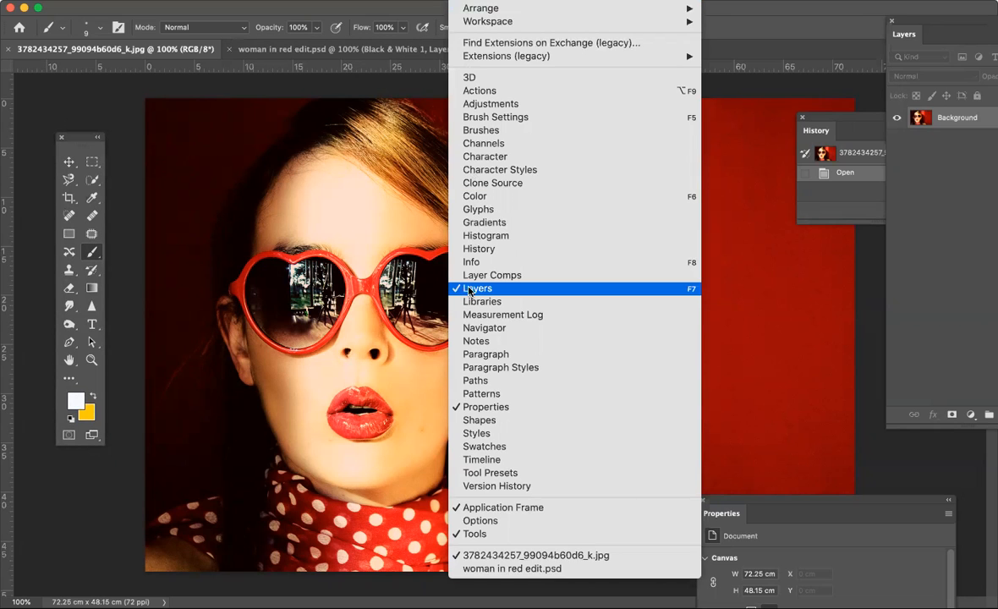
pyautogui.click(473, 250)
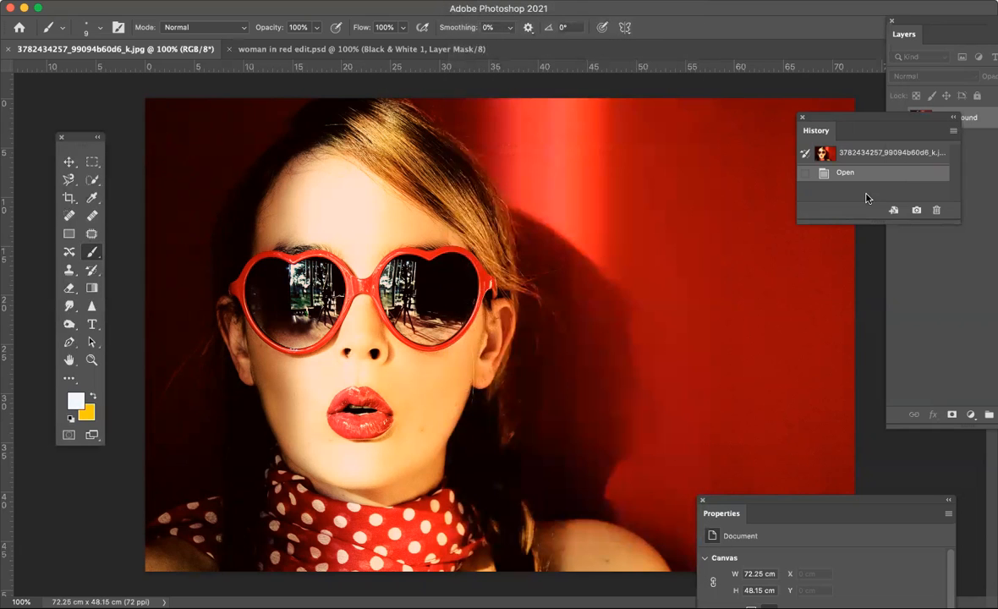
pyautogui.moveTo(846, 129); pyautogui.dragTo(971, 243)
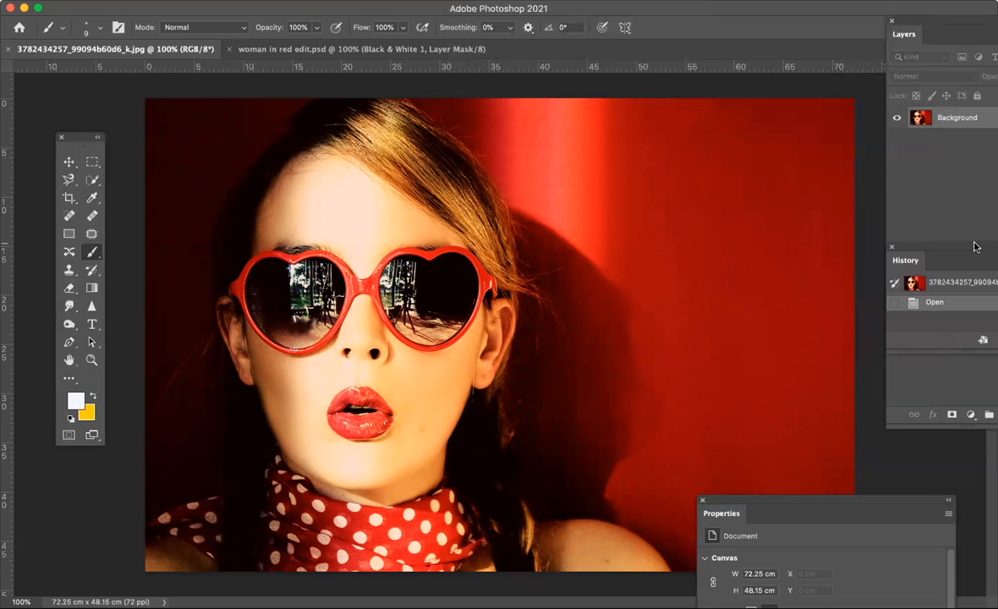
pyautogui.moveTo(961, 27); pyautogui.dragTo(920, 36)
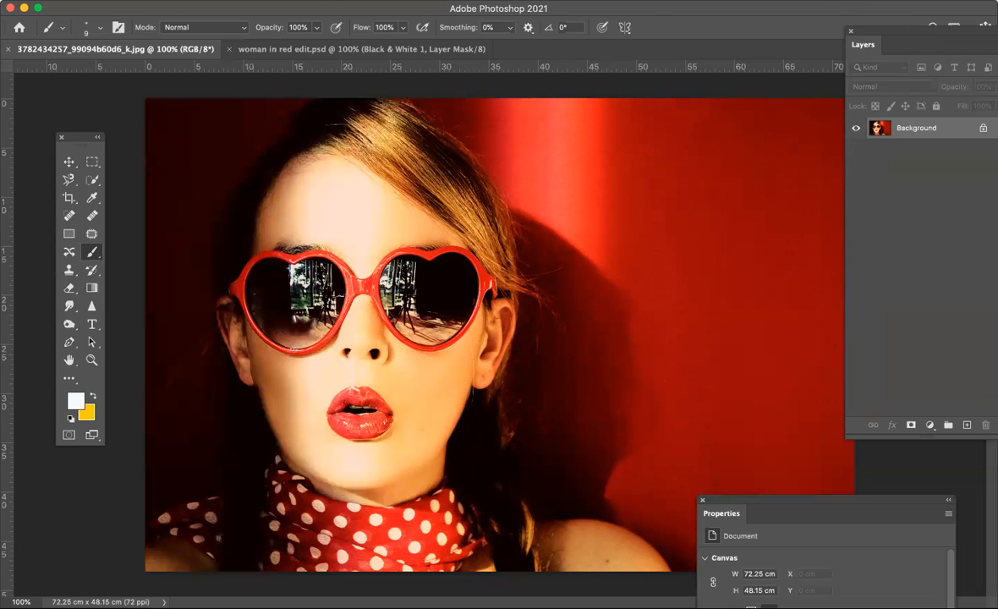
# - Add a Levels adjustment layer above the background photo with the default layer options
pyautogui.click(209, 0)
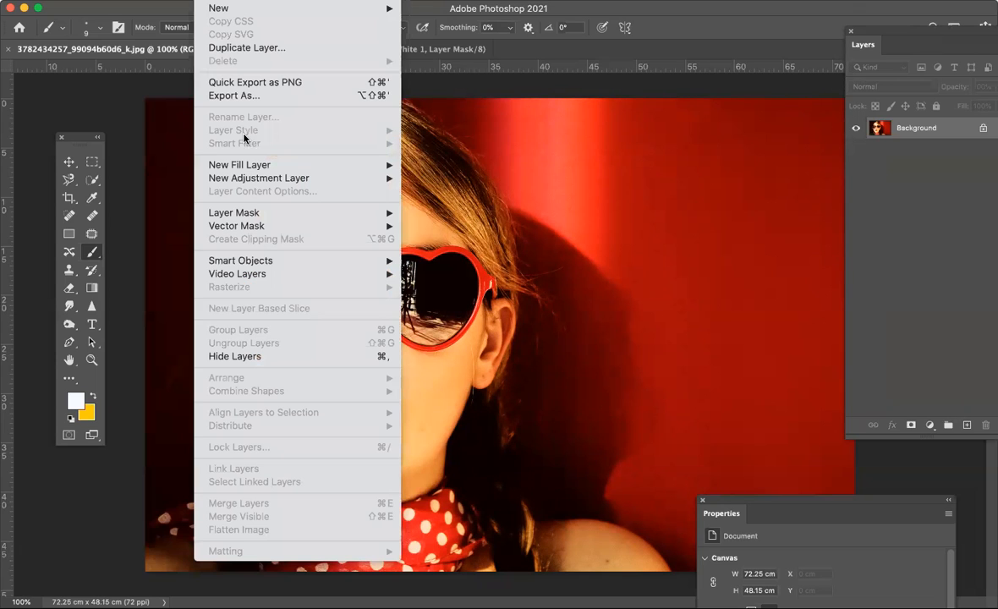
pyautogui.moveTo(370, 182)
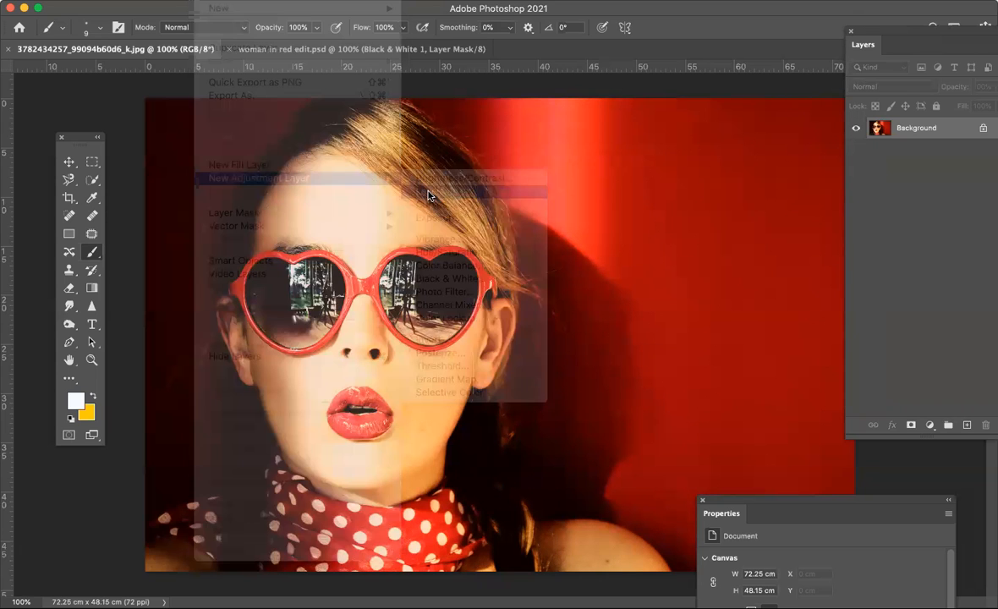
pyautogui.click(428, 196)
pyautogui.click(615, 275)
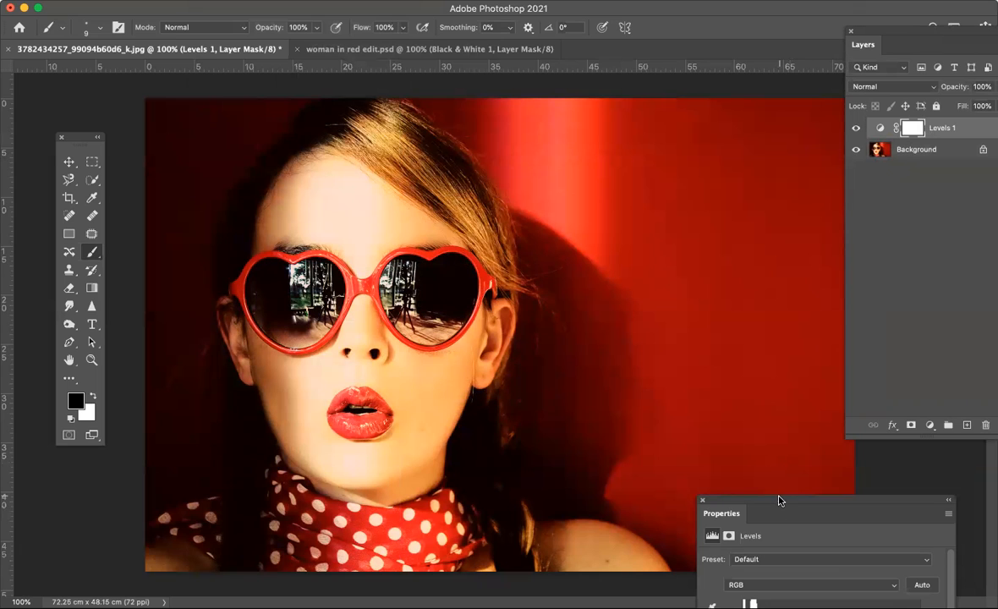
# - Set the Levels adjustment's input values to 8 for shadows, 1.09 for midtones and 250 for highlights
pyautogui.moveTo(779, 501); pyautogui.dragTo(756, 238)
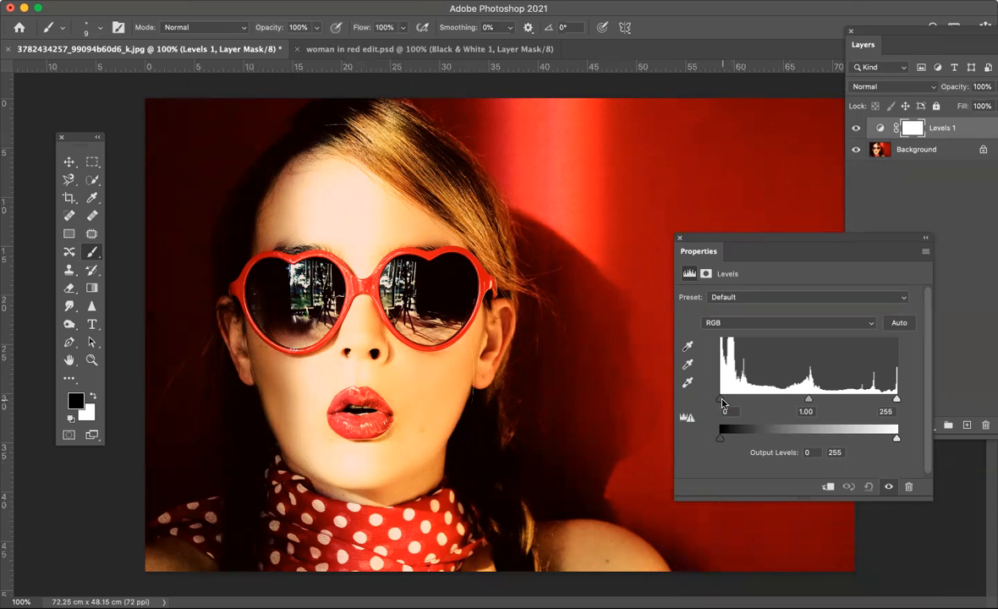
pyautogui.moveTo(724, 403); pyautogui.dragTo(721, 404)
pyautogui.keyDown('alt'); pyautogui.click(724, 403); pyautogui.keyUp('alt')
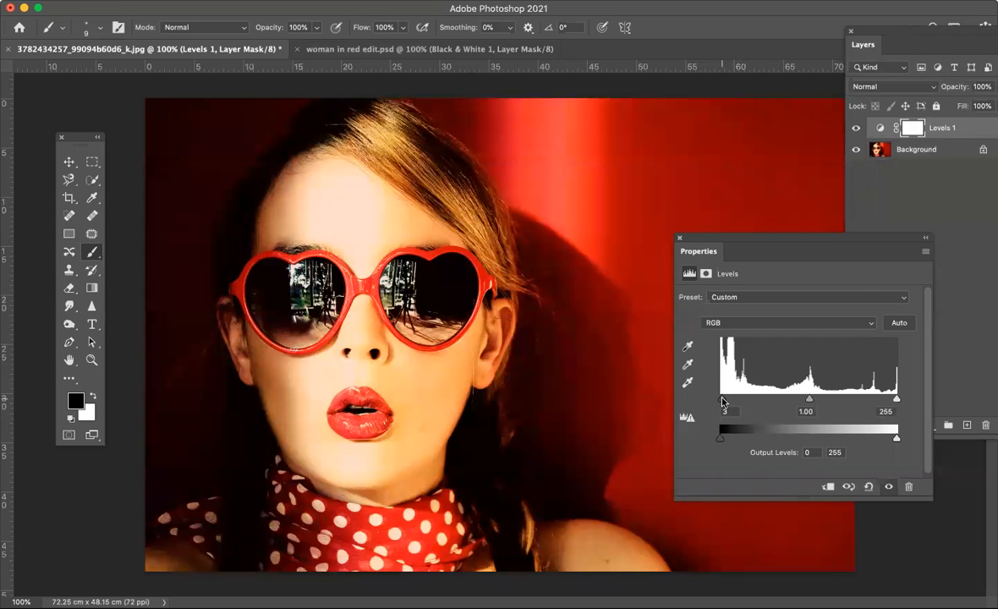
pyautogui.moveTo(723, 403); pyautogui.dragTo(725, 403)
pyautogui.moveTo(898, 399); pyautogui.dragTo(894, 403)
pyautogui.moveTo(809, 402)
pyautogui.mouseDown()
pyautogui.moveTo(785, 407)
pyautogui.moveTo(807, 403)
pyautogui.mouseUp()
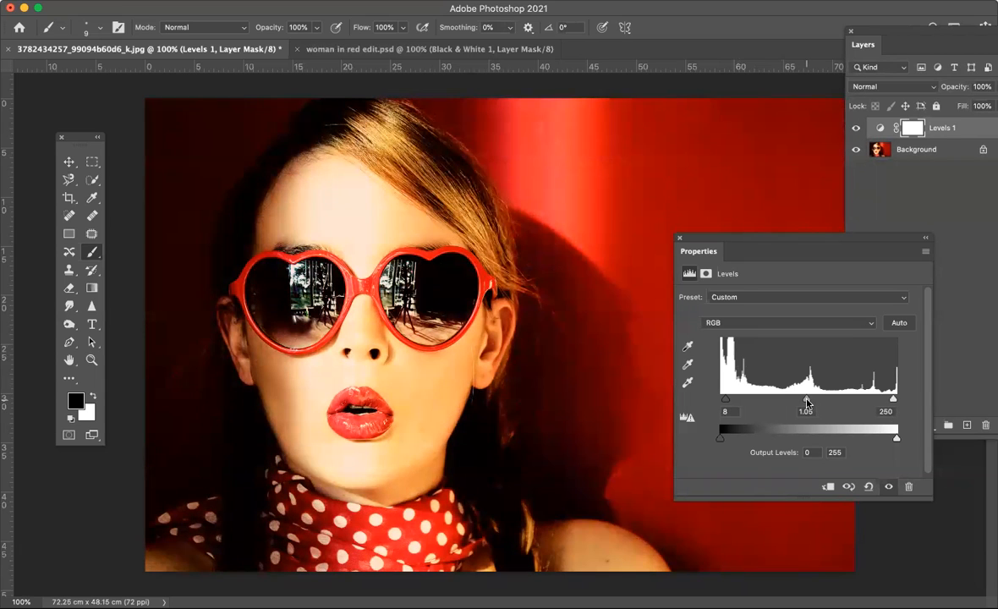
pyautogui.moveTo(807, 403); pyautogui.dragTo(805, 401)
# - Add a Hue/Saturation adjustment layer above the Levels layer and set its saturation to +25
pyautogui.click(211, 1)
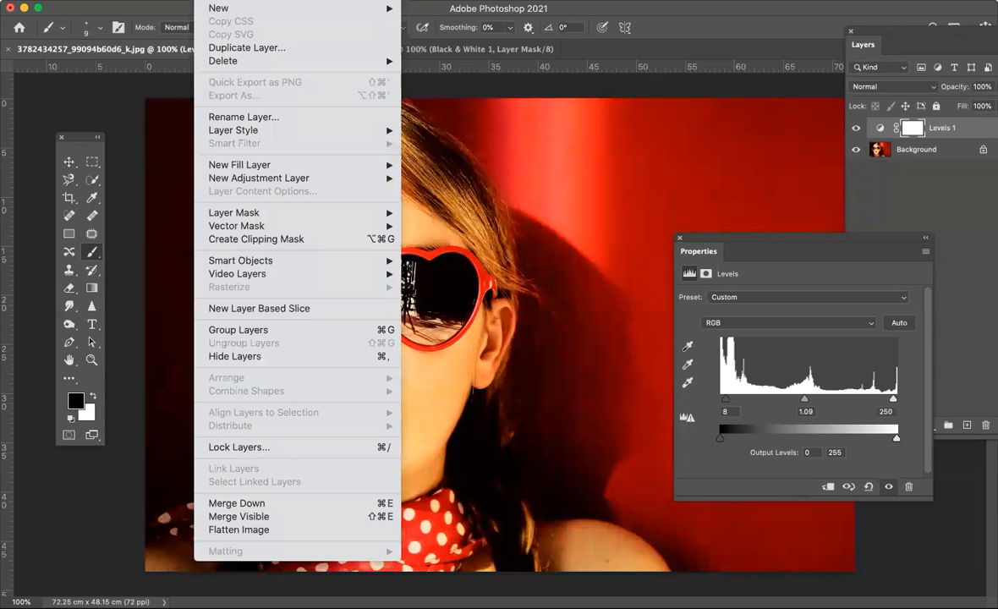
pyautogui.moveTo(234, 66)
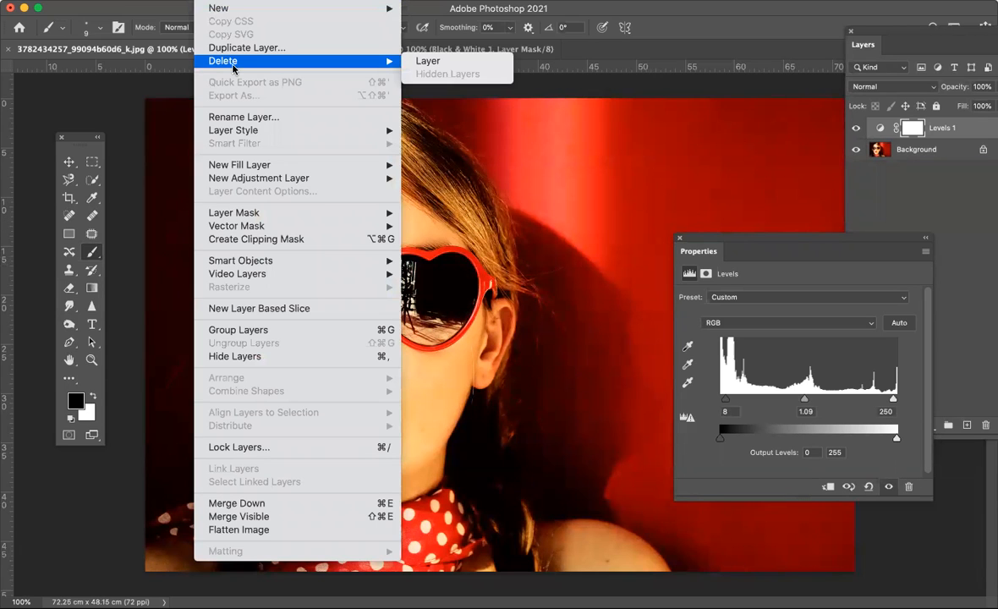
pyautogui.moveTo(254, 181)
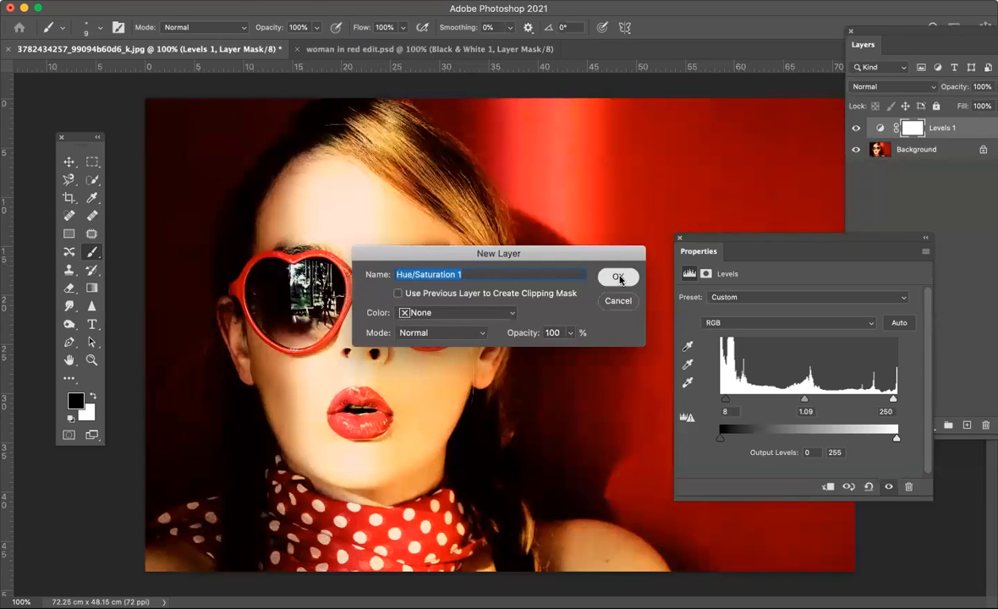
pyautogui.click(582, 256)
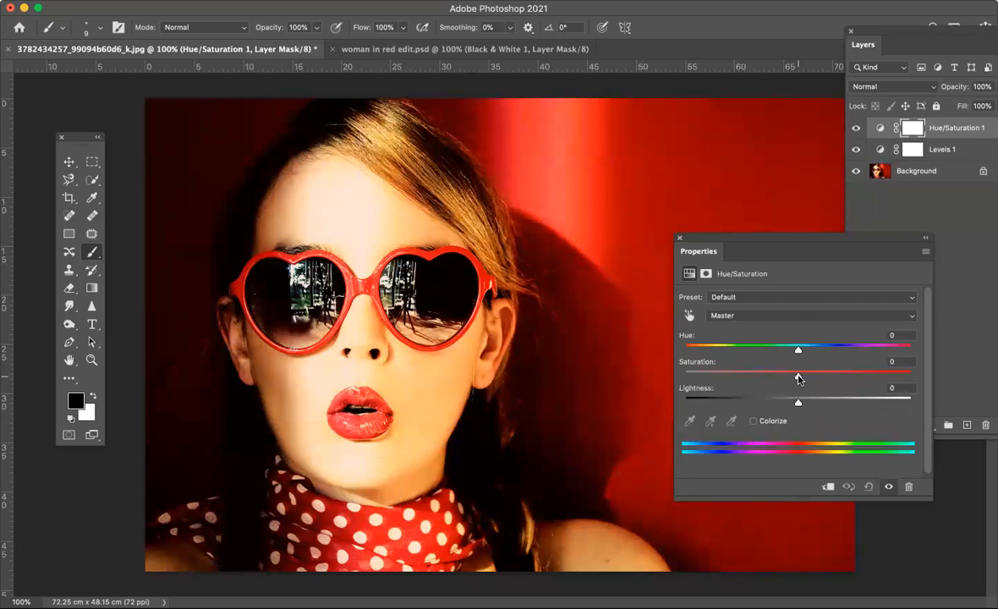
pyautogui.moveTo(799, 378); pyautogui.dragTo(828, 377)
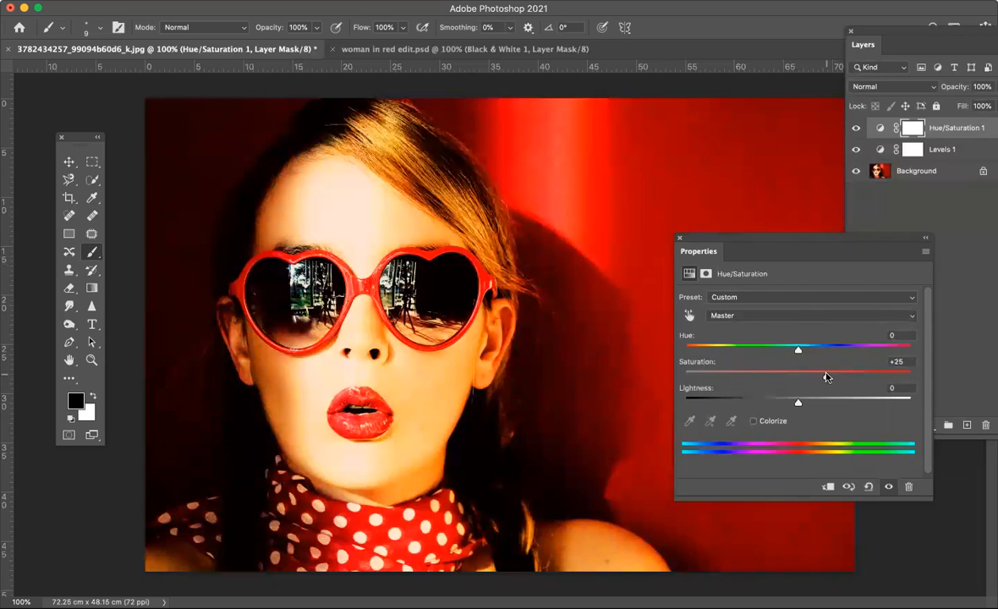
pyautogui.click(681, 239)
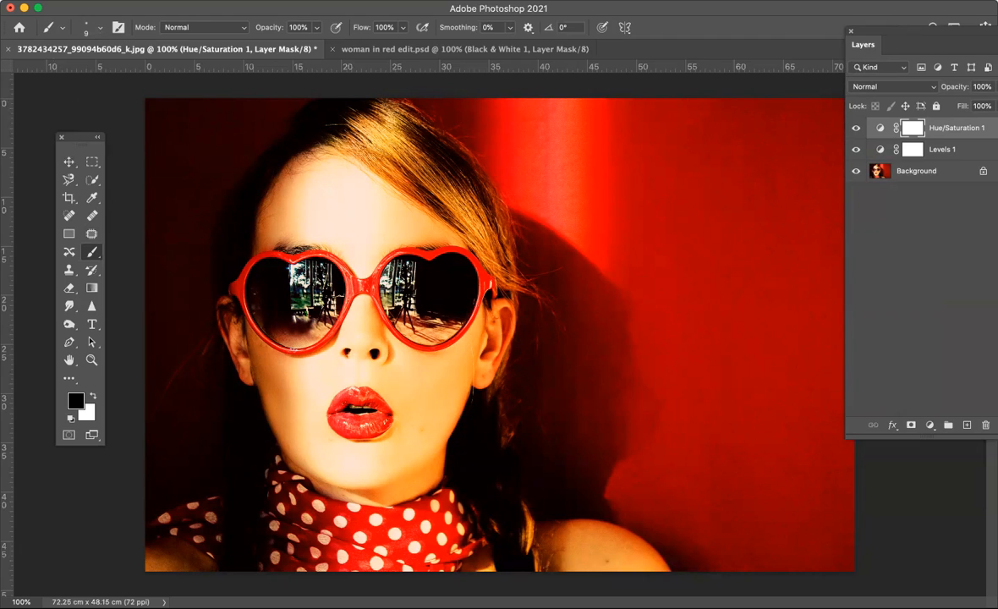
# - Add a Black & White adjustment layer on top of the Hue/Saturation layer
pyautogui.click(207, 3)
pyautogui.moveTo(249, 179)
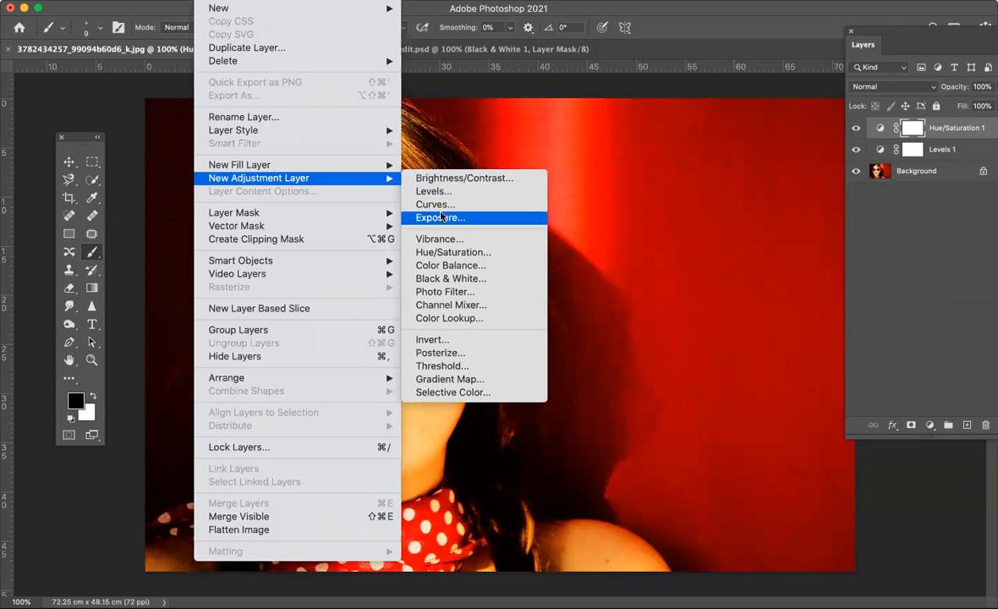
pyautogui.click(451, 280)
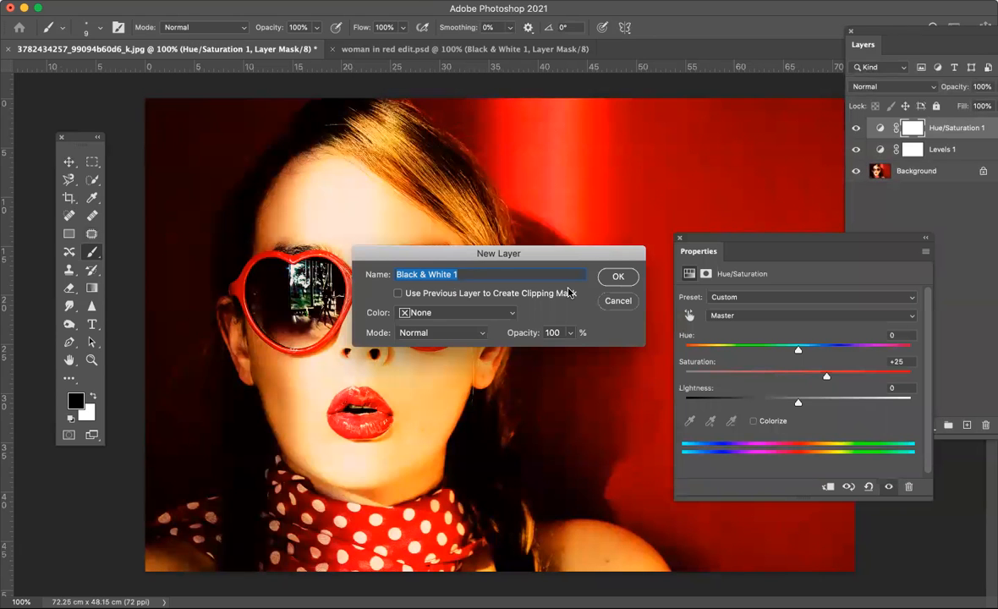
pyautogui.click(619, 277)
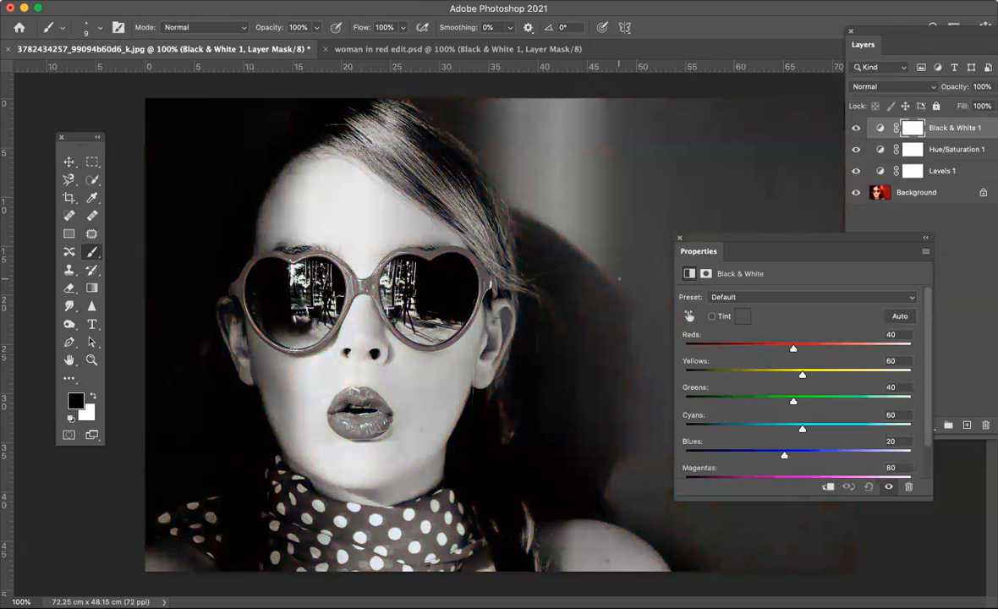
# - Try the Blue Filter, Green Filter and Maximum Black presets on the Black & White adjustment and return it to Default
pyautogui.click(870, 297)
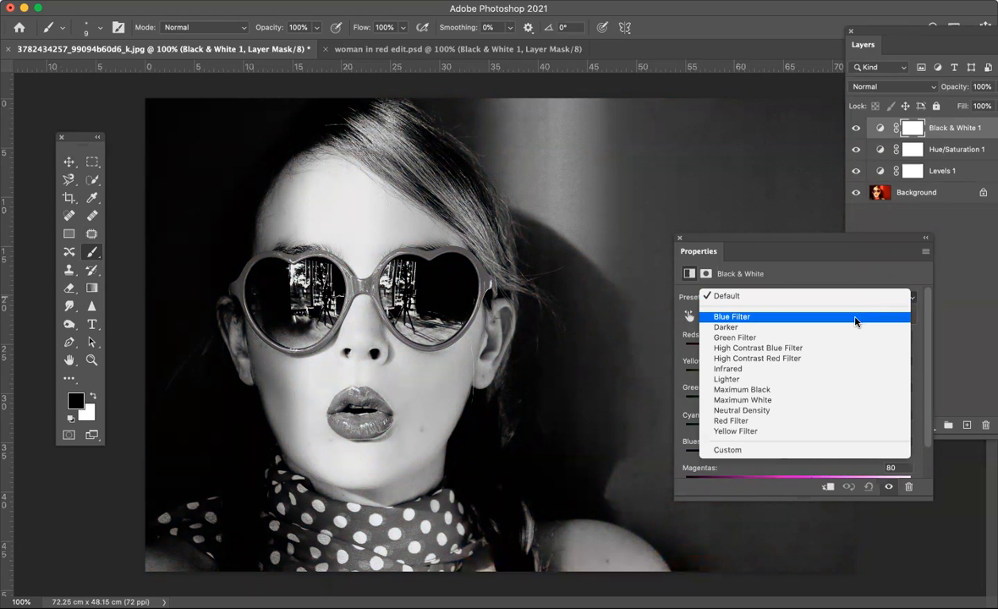
pyautogui.click(856, 316)
pyautogui.click(837, 297)
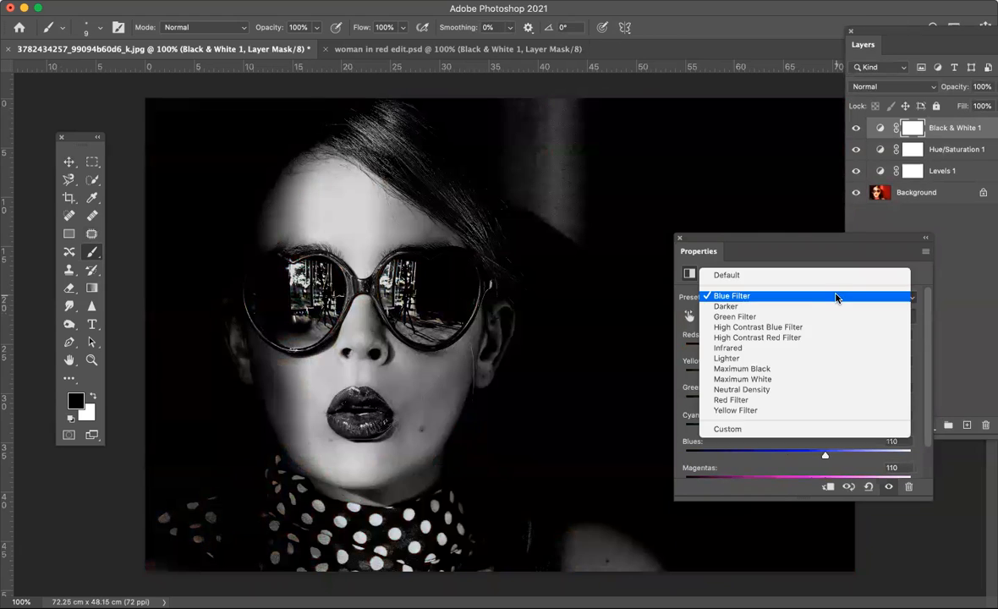
pyautogui.click(787, 319)
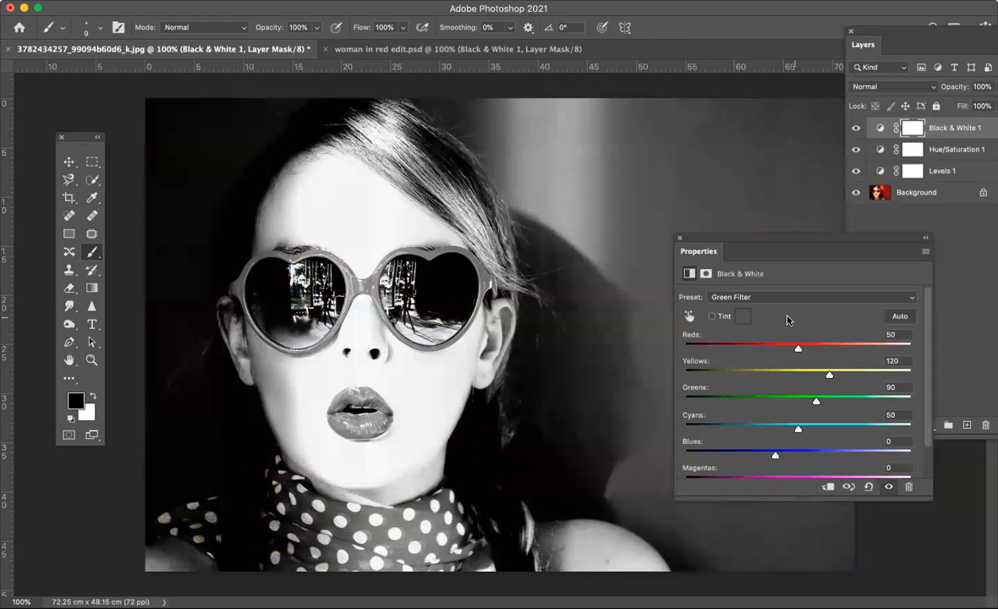
pyautogui.click(831, 297)
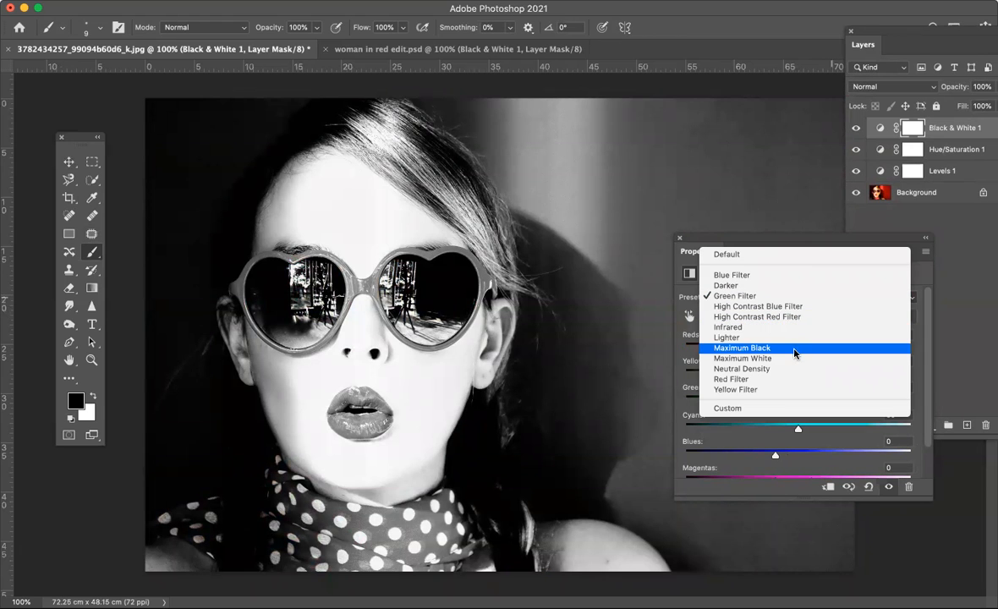
pyautogui.click(795, 354)
pyautogui.click(812, 297)
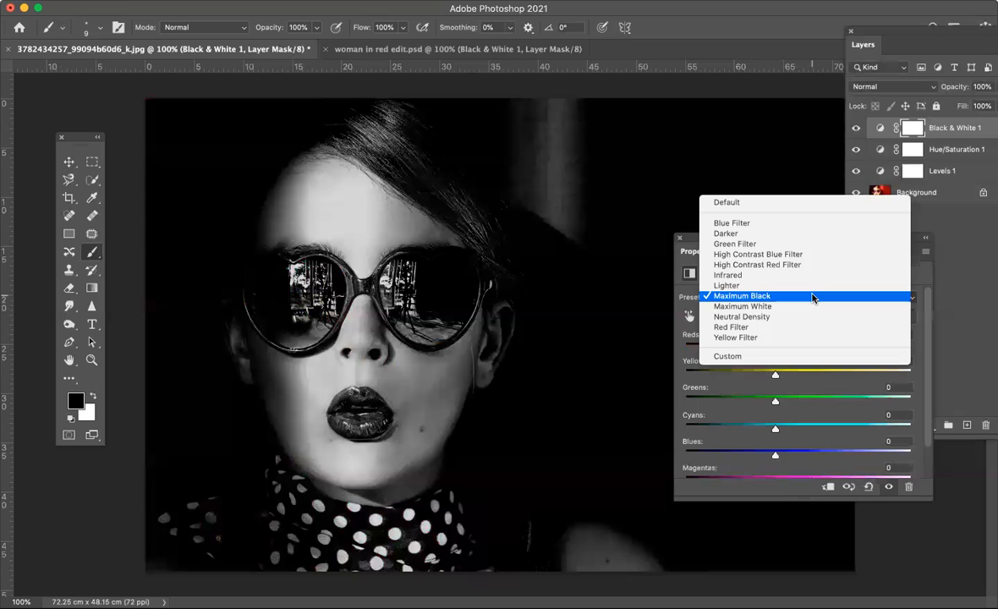
pyautogui.click(763, 203)
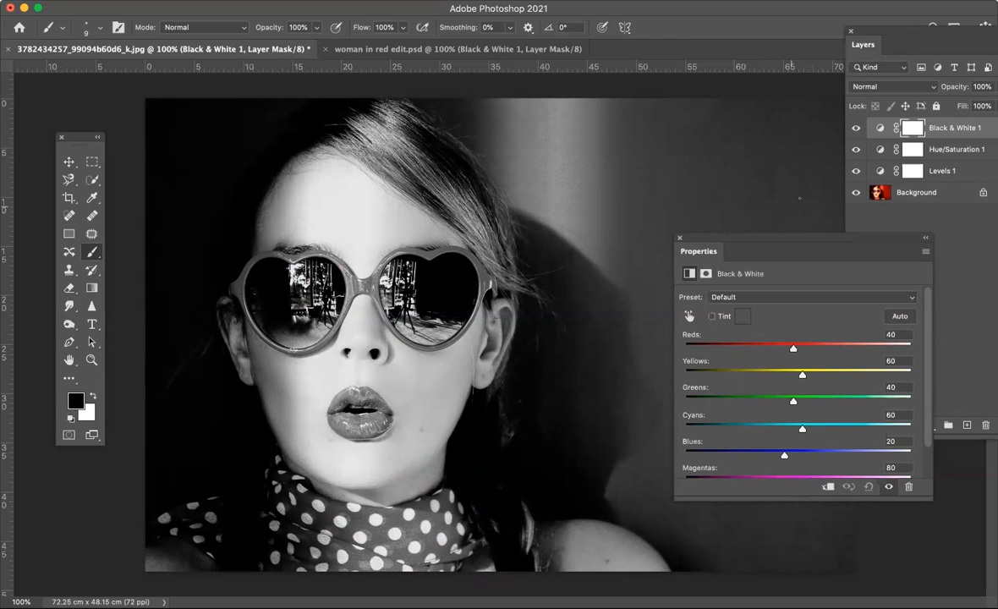
# - Add a vector mask to the Black & White adjustment layer and make black the foreground colour for the Brush tool
pyautogui.click(679, 242)
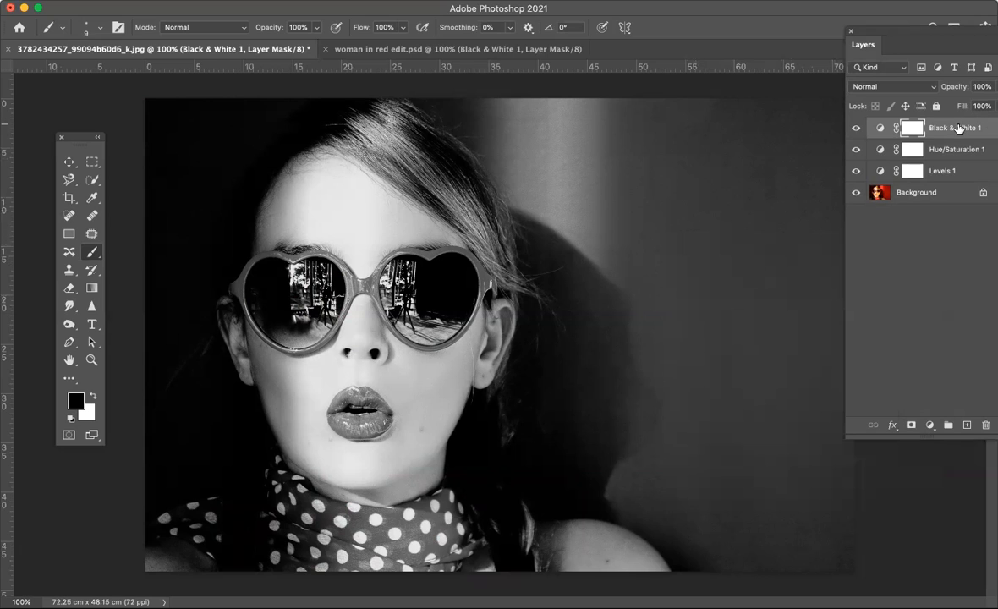
pyautogui.moveTo(929, 29); pyautogui.dragTo(863, 31)
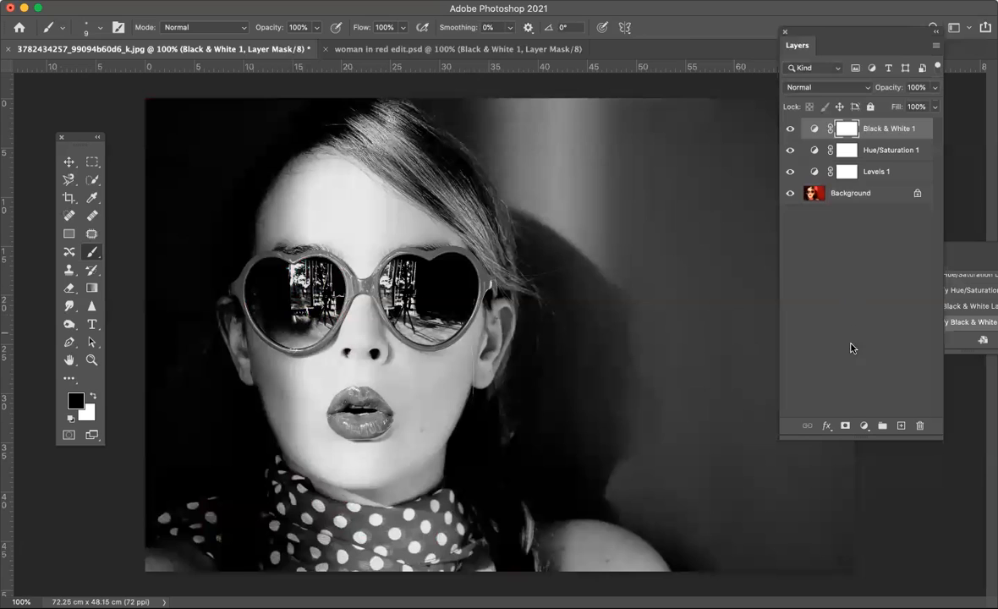
pyautogui.click(844, 427)
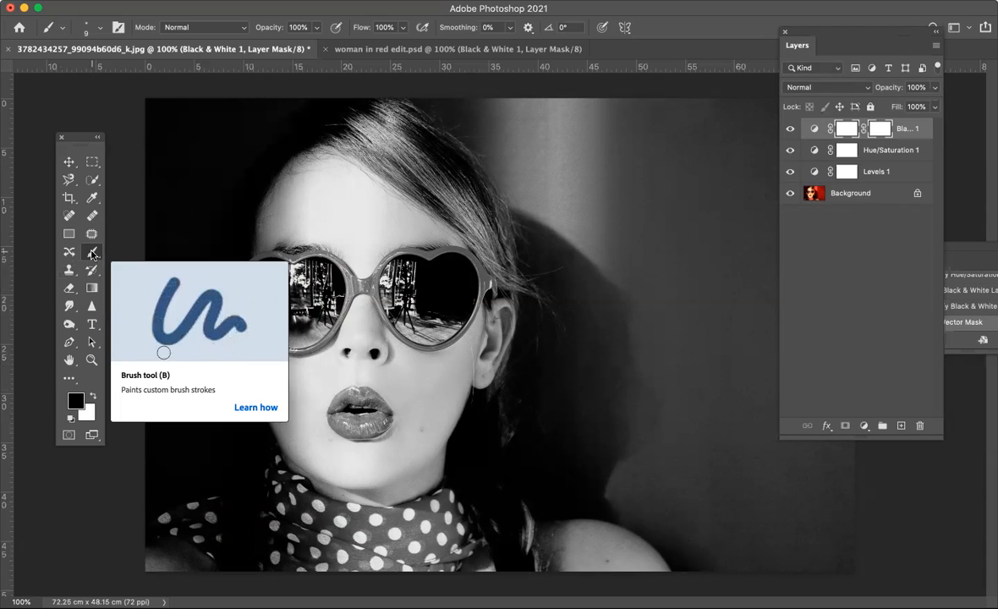
pyautogui.click(93, 397)
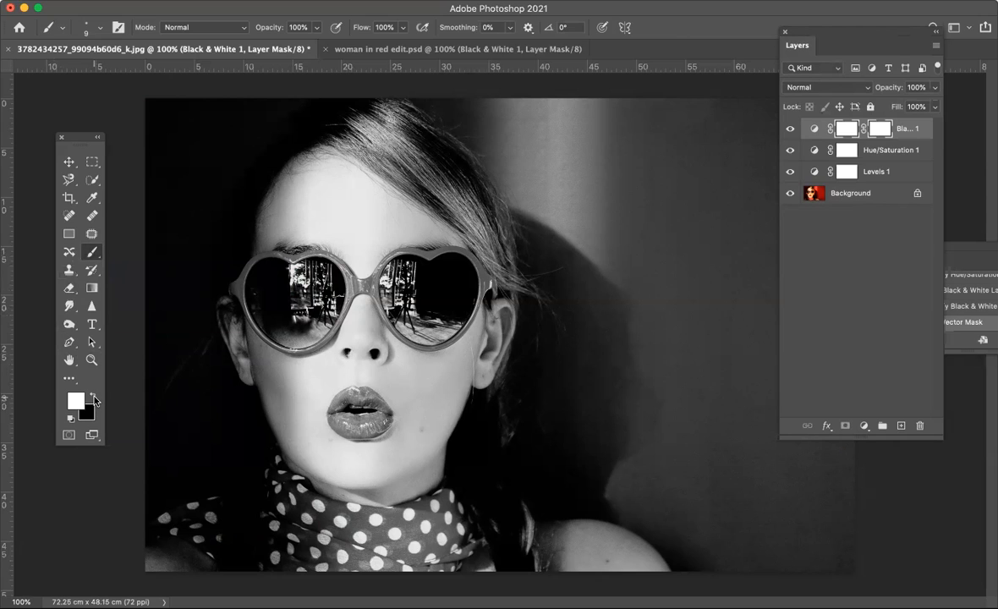
pyautogui.click(93, 397)
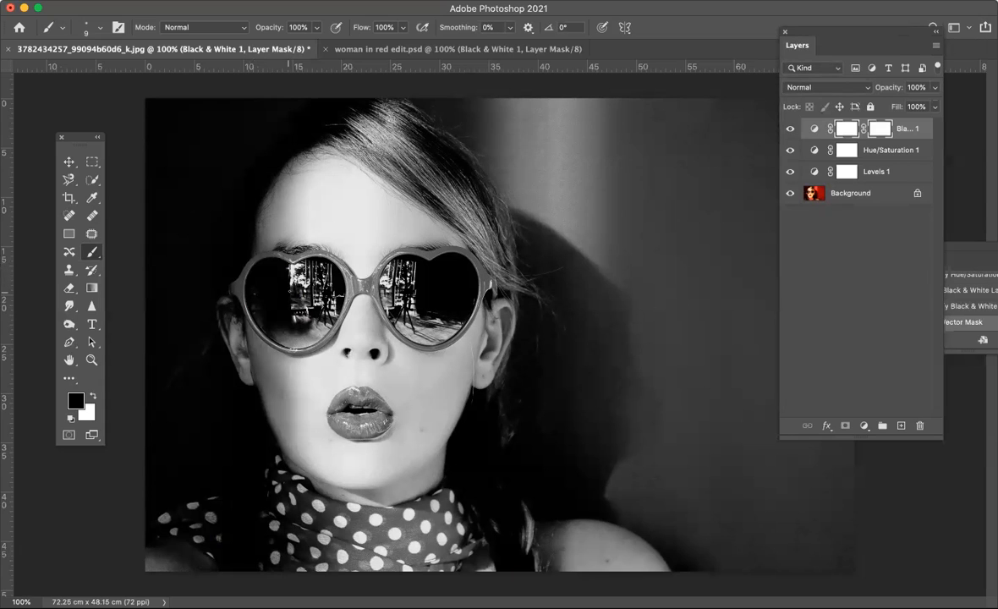
pyautogui.click(292, 288)
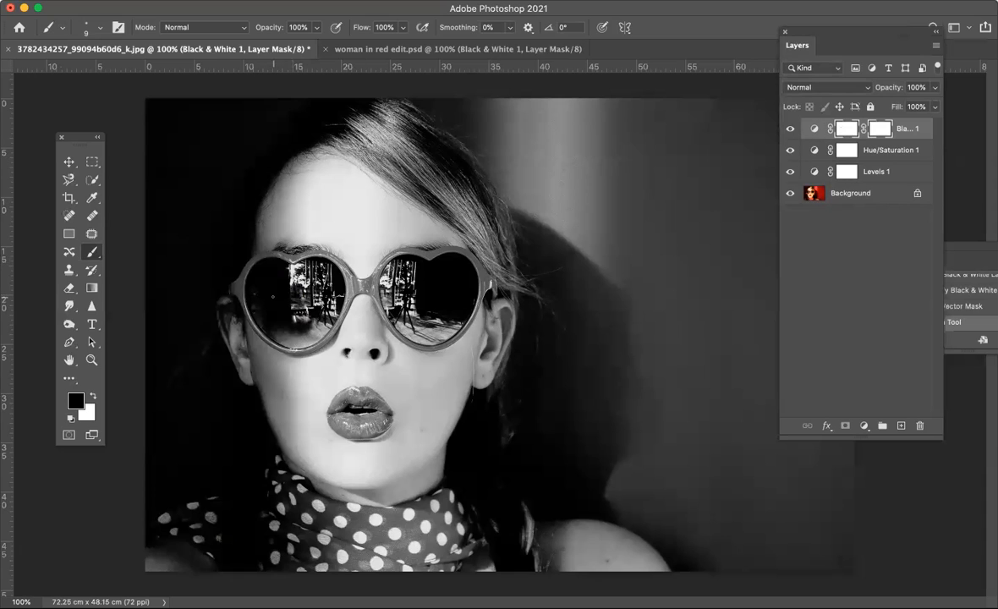
pyautogui.click(193, 281)
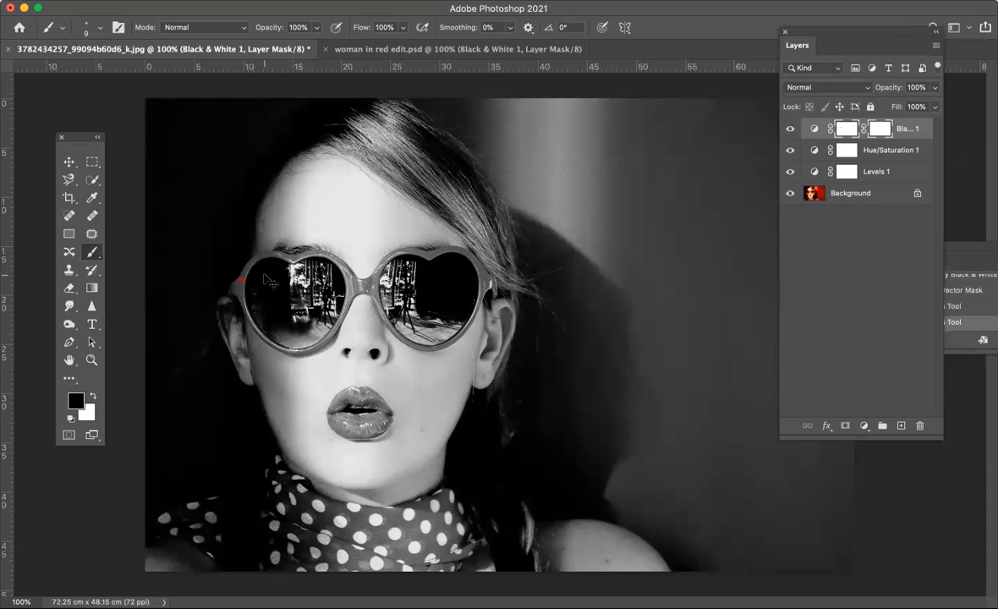
pyautogui.press('super+z')
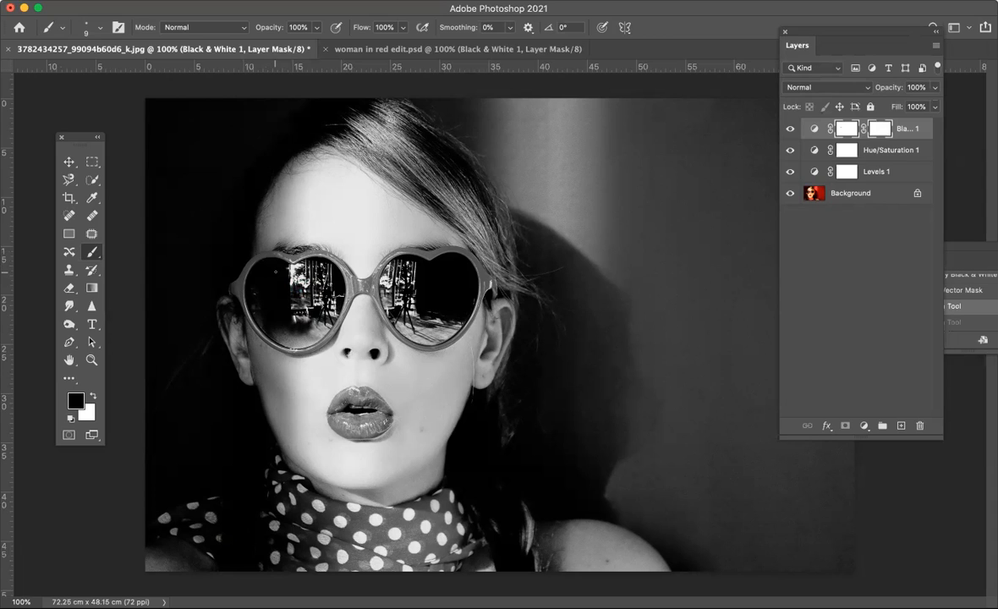
# - Set the Soft Round brush to a size of 150 px and a hardness of 77%
pyautogui.press(']')
pyautogui.press(']')
pyautogui.press(']')
pyautogui.press(']')
pyautogui.press(']')
pyautogui.press(']')
pyautogui.press(']')
pyautogui.press(']')
pyautogui.press(']')
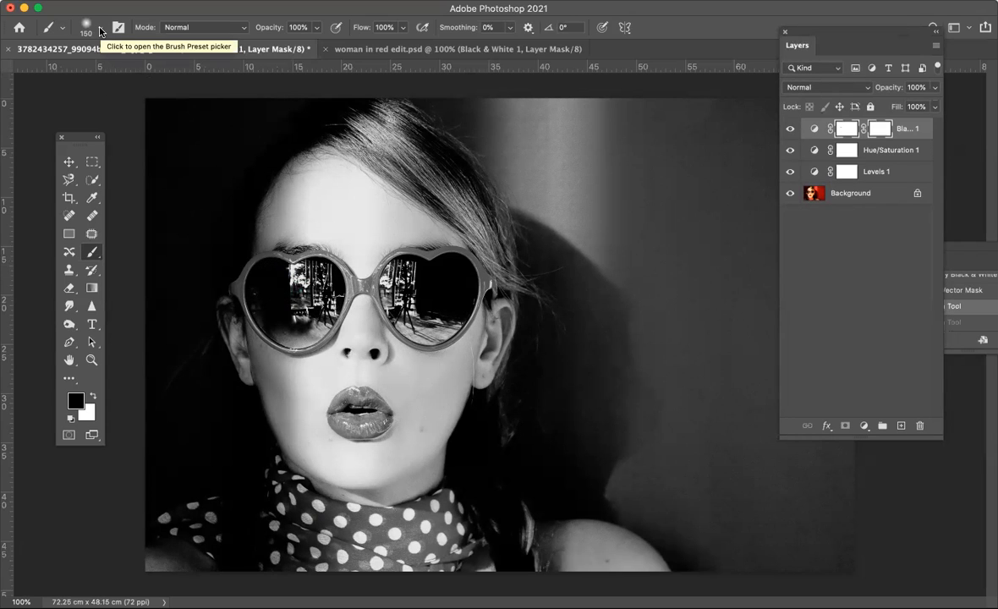
pyautogui.click(101, 31)
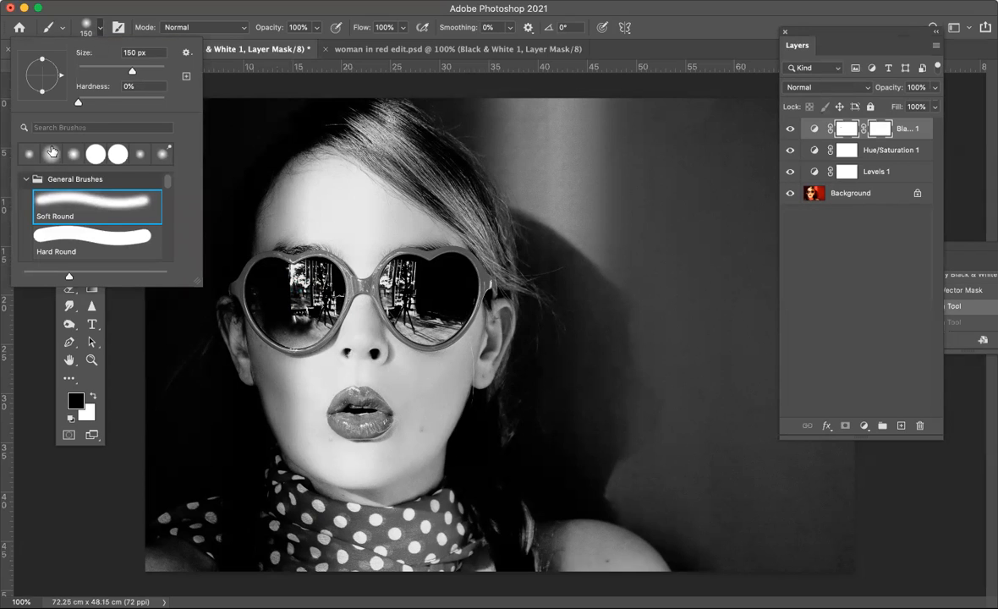
pyautogui.moveTo(79, 102)
pyautogui.mouseDown()
pyautogui.moveTo(164, 104)
pyautogui.moveTo(81, 101)
pyautogui.moveTo(145, 104)
pyautogui.mouseUp()
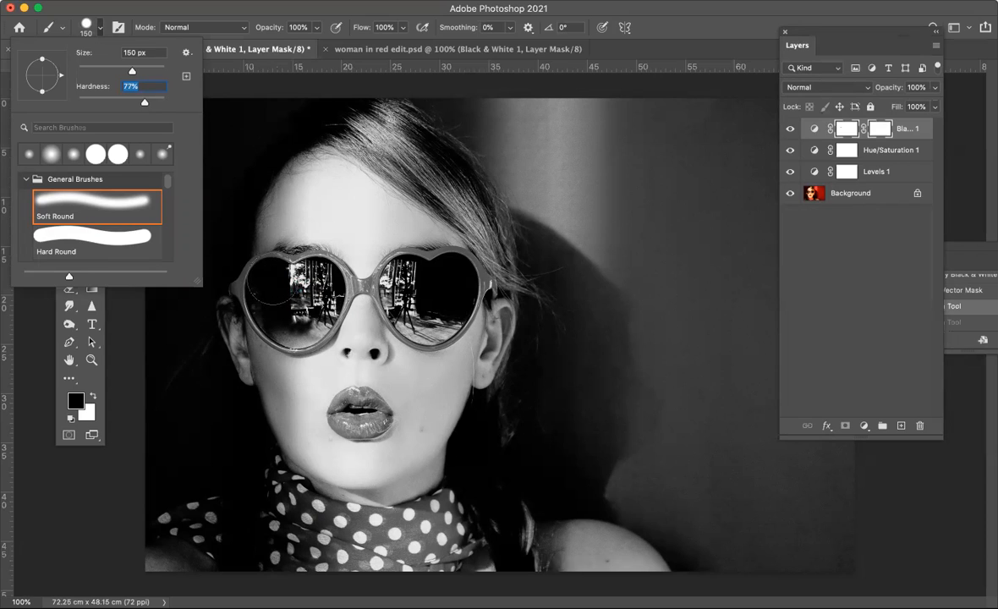
# - Paint black on the Black & White layer mask over the left lens, its frame and the bridge, reducing the brush to 80 px
pyautogui.moveTo(269, 290)
pyautogui.mouseDown()
pyautogui.moveTo(266, 273)
pyautogui.moveTo(275, 291)
pyautogui.moveTo(287, 287)
pyautogui.mouseUp()
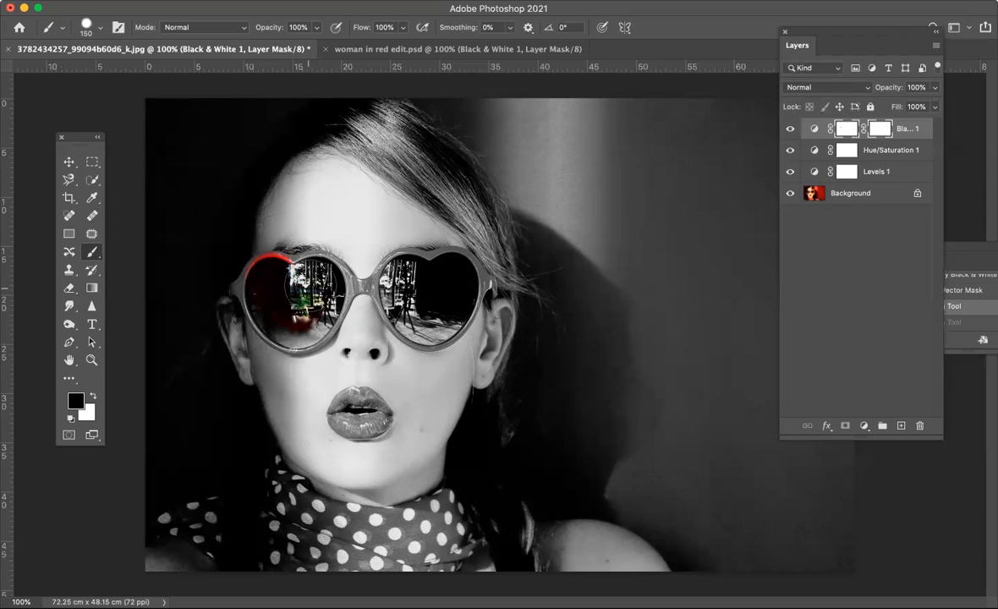
pyautogui.press('[')
pyautogui.press('[')
pyautogui.press('[')
pyautogui.press('[')
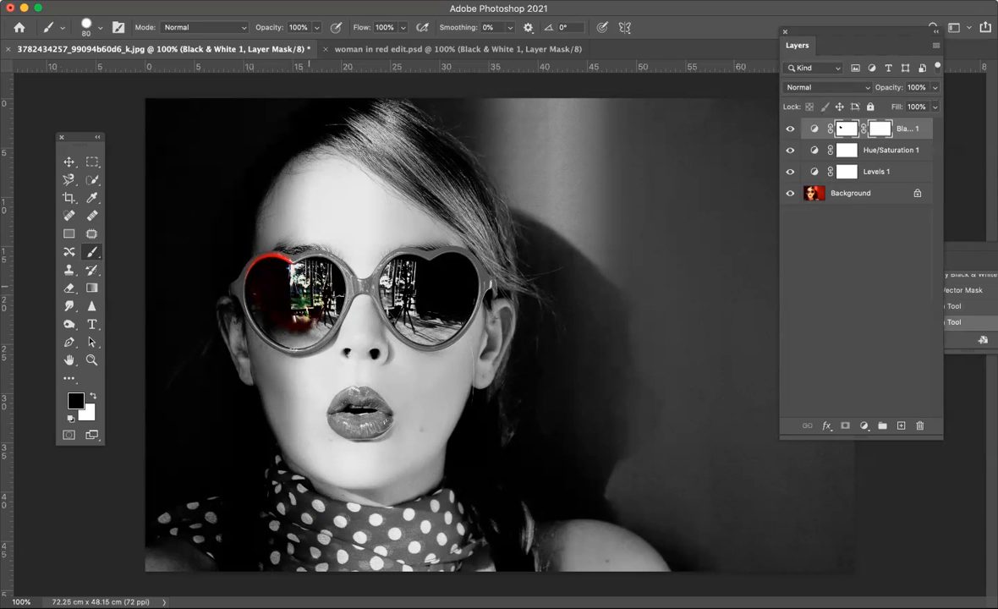
pyautogui.moveTo(302, 268)
pyautogui.mouseDown()
pyautogui.moveTo(288, 250)
pyautogui.moveTo(332, 283)
pyautogui.mouseUp()
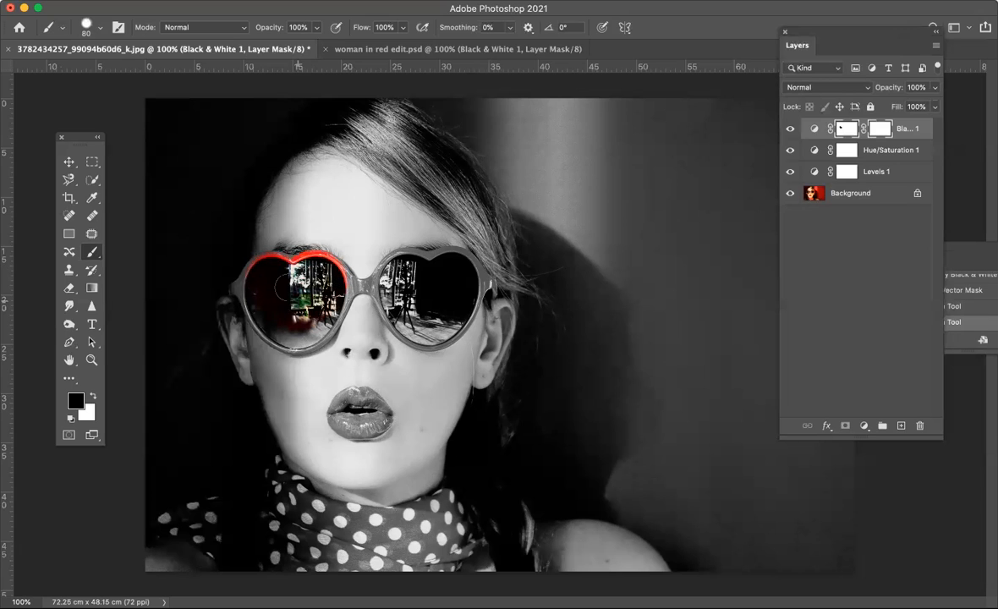
pyautogui.moveTo(271, 267)
pyautogui.mouseDown()
pyautogui.moveTo(249, 279)
pyautogui.moveTo(261, 285)
pyautogui.moveTo(252, 292)
pyautogui.moveTo(286, 322)
pyautogui.moveTo(292, 298)
pyautogui.moveTo(250, 300)
pyautogui.moveTo(284, 317)
pyautogui.moveTo(295, 291)
pyautogui.moveTo(334, 258)
pyautogui.moveTo(318, 263)
pyautogui.moveTo(355, 289)
pyautogui.moveTo(347, 264)
pyautogui.moveTo(387, 260)
pyautogui.mouseUp()
pyautogui.press('[')
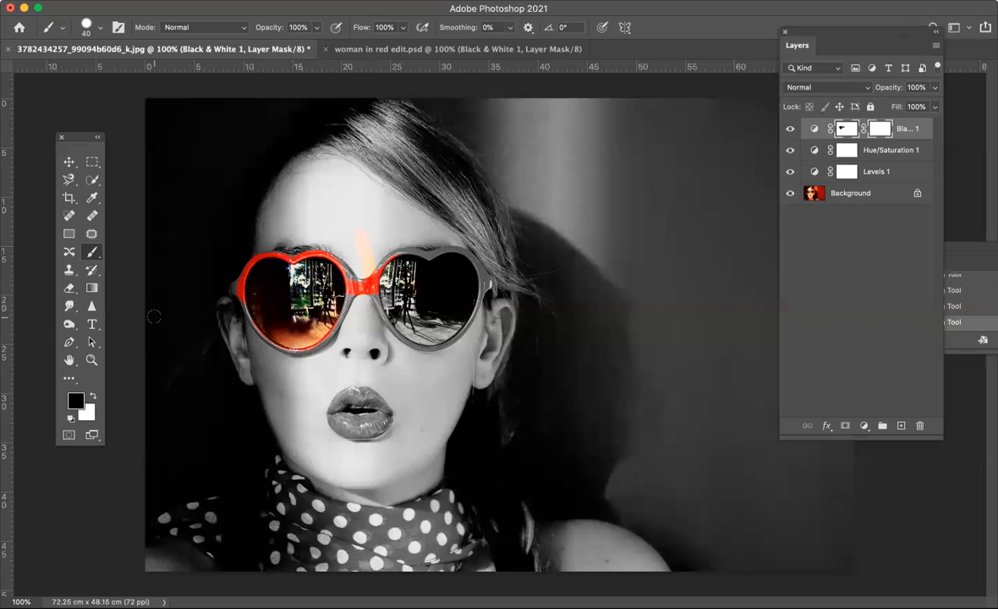
# - Paint white on the mask over the colour spill between the eyebrows and restore black as the foreground colour
pyautogui.click(94, 396)
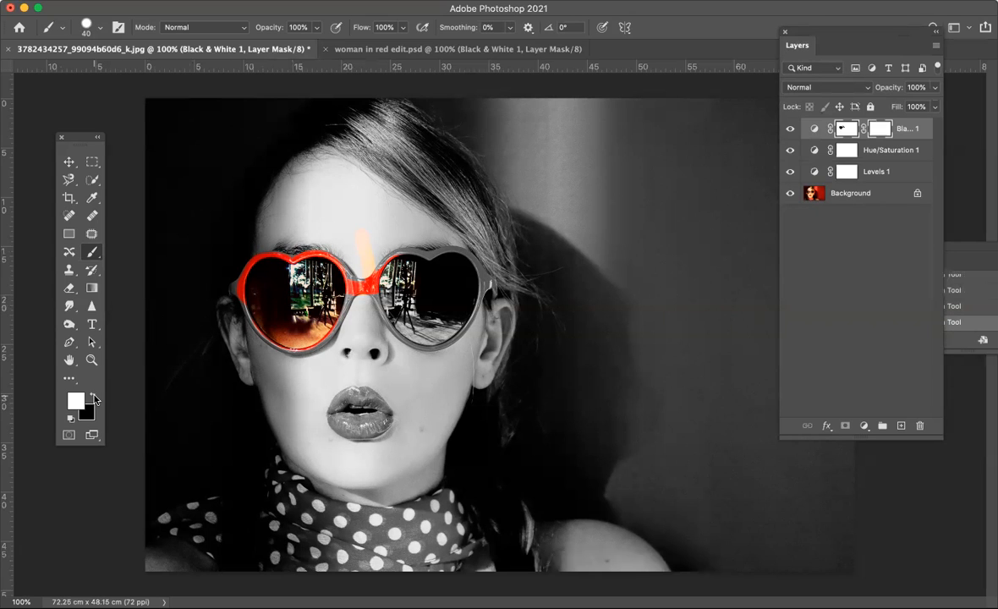
pyautogui.click(358, 230)
pyautogui.moveTo(358, 230)
pyautogui.mouseDown()
pyautogui.moveTo(364, 263)
pyautogui.moveTo(372, 253)
pyautogui.moveTo(358, 271)
pyautogui.mouseUp()
pyautogui.click(94, 399)
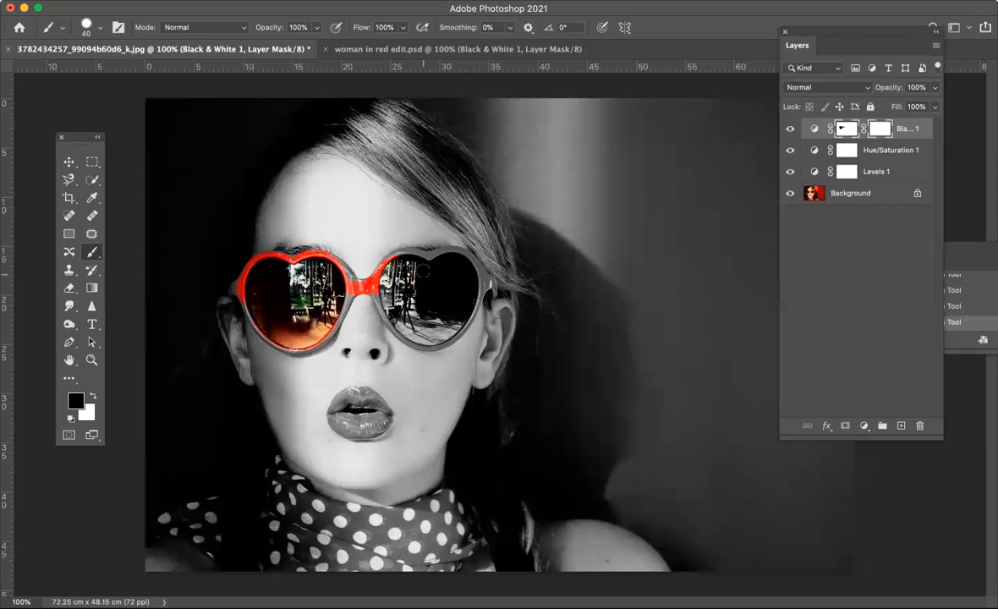
# - Reveal the colour of the right heart-shaped lens and its frame by painting black on the mask with a 90 px brush
pyautogui.press(']')
pyautogui.press(']')
pyautogui.press(']')
pyautogui.press(']')
pyautogui.press(']')
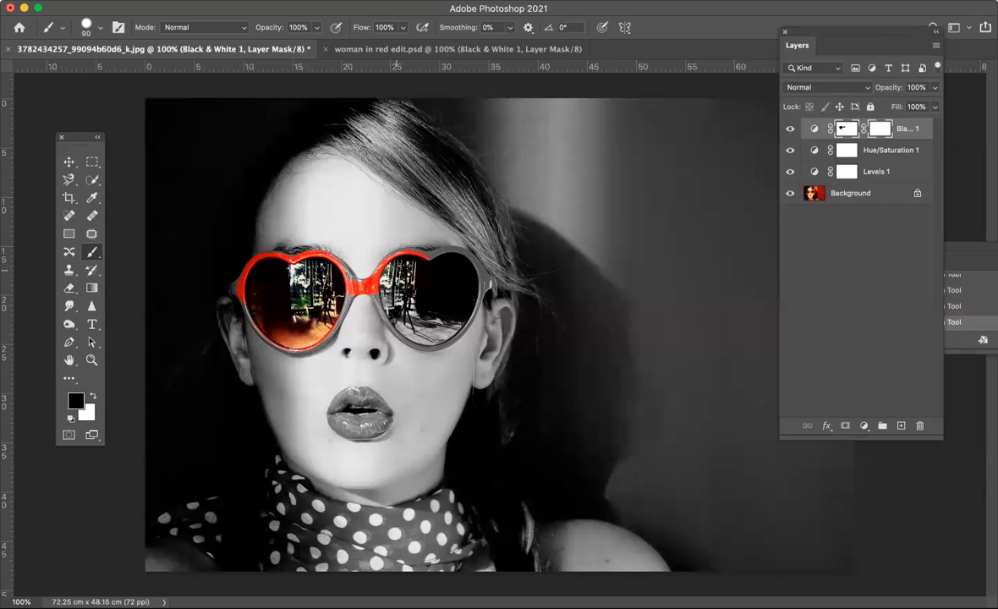
pyautogui.moveTo(395, 288)
pyautogui.mouseDown()
pyautogui.moveTo(436, 325)
pyautogui.moveTo(406, 309)
pyautogui.moveTo(404, 269)
pyautogui.moveTo(429, 269)
pyautogui.moveTo(413, 246)
pyautogui.moveTo(427, 252)
pyautogui.moveTo(408, 291)
pyautogui.mouseUp()
pyautogui.moveTo(448, 326); pyautogui.dragTo(418, 333)
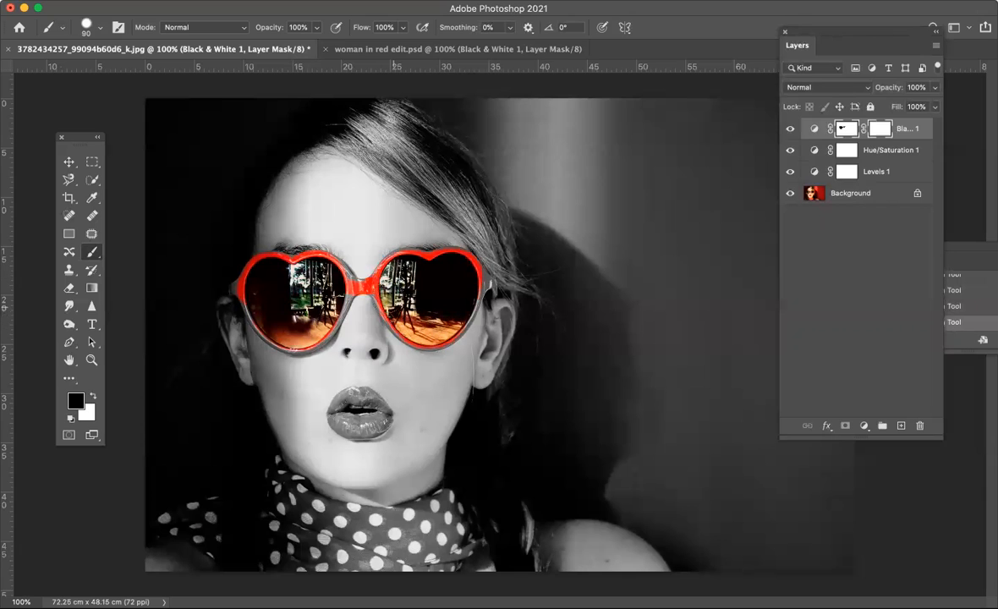
pyautogui.moveTo(363, 258)
pyautogui.mouseDown()
pyautogui.moveTo(353, 259)
pyautogui.moveTo(376, 253)
pyautogui.mouseUp()
# - Reveal the remaining rim edges and hinges of the sunglasses with a 35 px brush and mask the spill below the left lens in white
pyautogui.press('[')
pyautogui.press('[')
pyautogui.press('[')
pyautogui.press('[')
pyautogui.press('[')
pyautogui.press('[')
pyautogui.press('[')
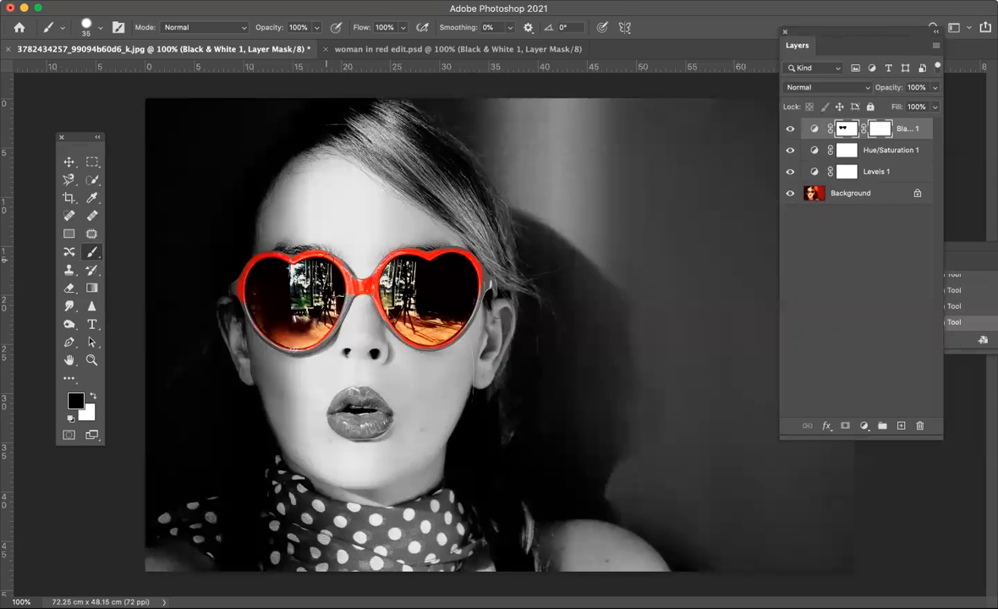
pyautogui.moveTo(317, 282)
pyautogui.mouseDown()
pyautogui.moveTo(287, 319)
pyautogui.moveTo(247, 319)
pyautogui.mouseUp()
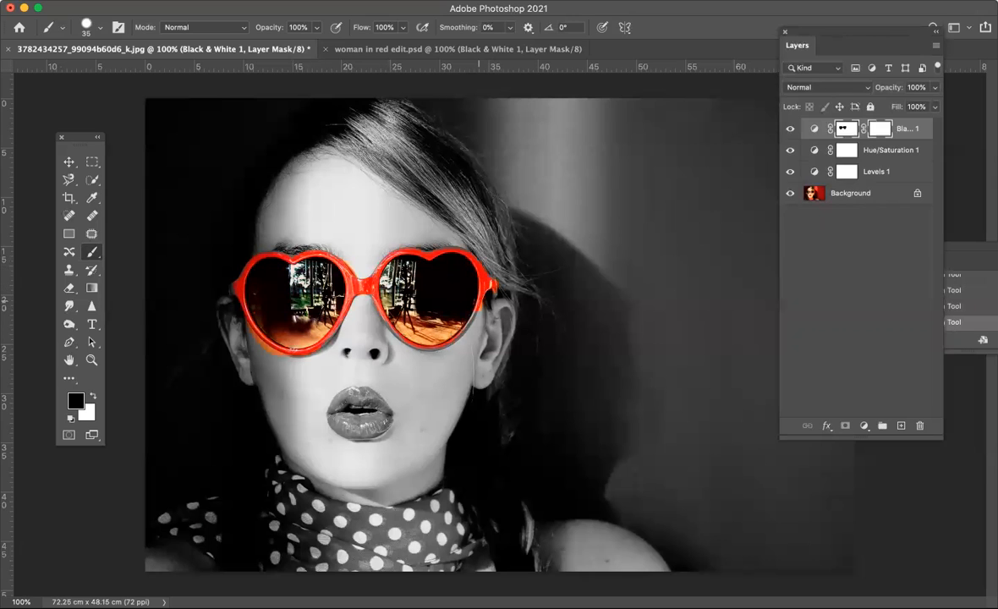
pyautogui.press('x')
pyautogui.moveTo(263, 340)
pyautogui.mouseDown()
pyautogui.moveTo(241, 321)
pyautogui.moveTo(298, 335)
pyautogui.mouseUp()
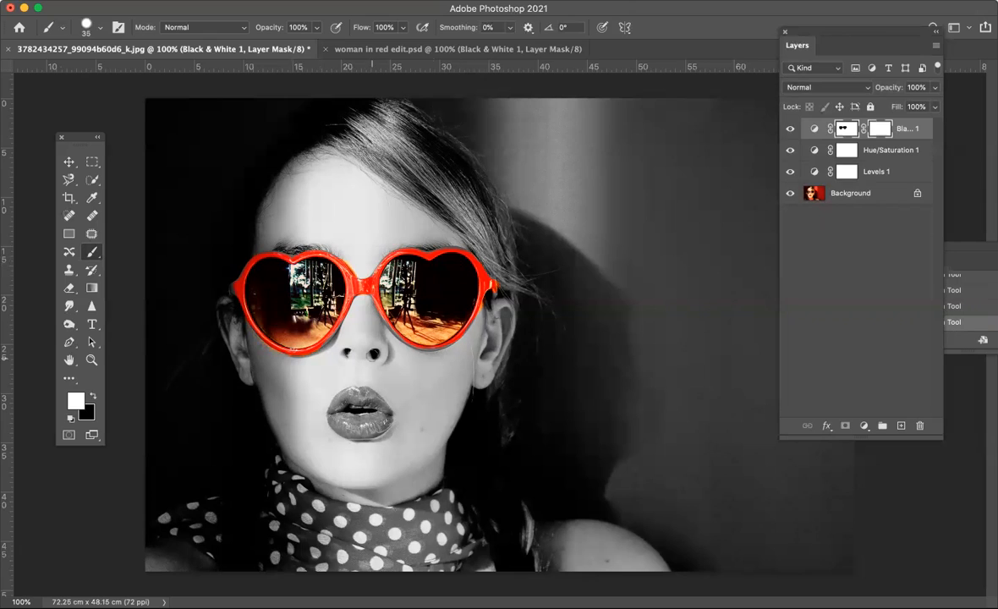
# - Enlarge the brush and paint black on the mask over the main part of the polka-dot scarf
pyautogui.press(']')
pyautogui.press(']')
pyautogui.press(']')
pyautogui.press(']')
pyautogui.press(']')
pyautogui.press(']')
pyautogui.press(']')
pyautogui.press('x')
pyautogui.click(306, 526)
pyautogui.moveTo(320, 528)
pyautogui.mouseDown()
pyautogui.moveTo(381, 550)
pyautogui.moveTo(296, 526)
pyautogui.moveTo(372, 541)
pyautogui.moveTo(442, 531)
pyautogui.moveTo(445, 511)
pyautogui.moveTo(461, 533)
pyautogui.moveTo(459, 549)
pyautogui.moveTo(428, 557)
pyautogui.moveTo(350, 558)
pyautogui.moveTo(182, 491)
pyautogui.moveTo(207, 478)
pyautogui.moveTo(273, 491)
pyautogui.moveTo(277, 472)
pyautogui.moveTo(264, 455)
pyautogui.moveTo(286, 462)
pyautogui.moveTo(275, 454)
pyautogui.moveTo(316, 502)
pyautogui.moveTo(364, 507)
pyautogui.mouseUp()
# - Reveal the red along the scarf's edges and its loose end over the shoulder with a 70 px brush
pyautogui.press('[')
pyautogui.press('[')
pyautogui.press('[')
pyautogui.press('[')
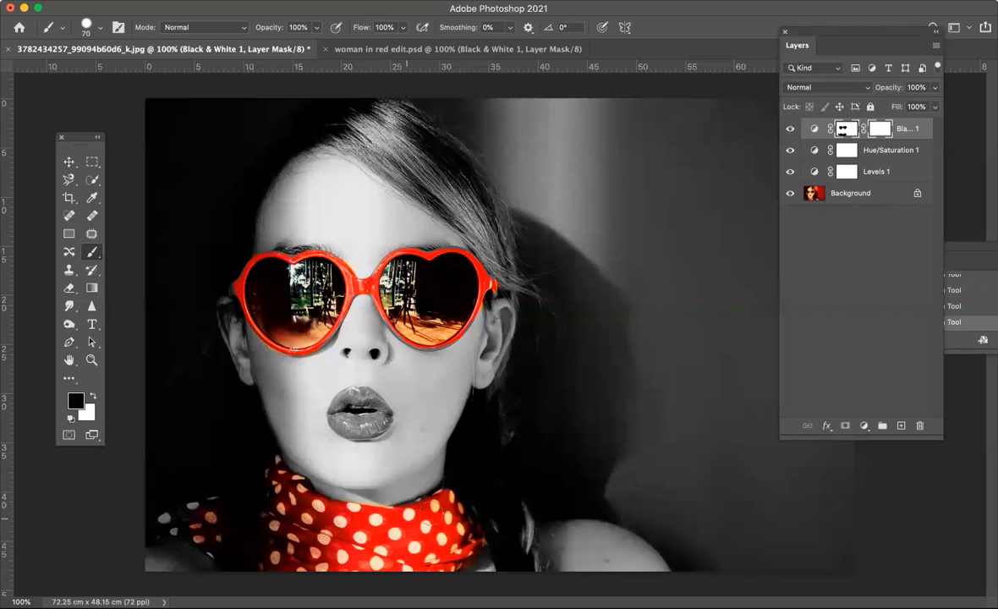
pyautogui.moveTo(438, 506); pyautogui.dragTo(474, 545)
pyautogui.moveTo(339, 553)
pyautogui.mouseDown()
pyautogui.moveTo(216, 517)
pyautogui.moveTo(161, 520)
pyautogui.moveTo(204, 528)
pyautogui.moveTo(246, 562)
pyautogui.mouseUp()
# - Touch up the mask edges of the sunglasses and scarf with a brush reduced to 20 px, alternating white and black
pyautogui.press('[')
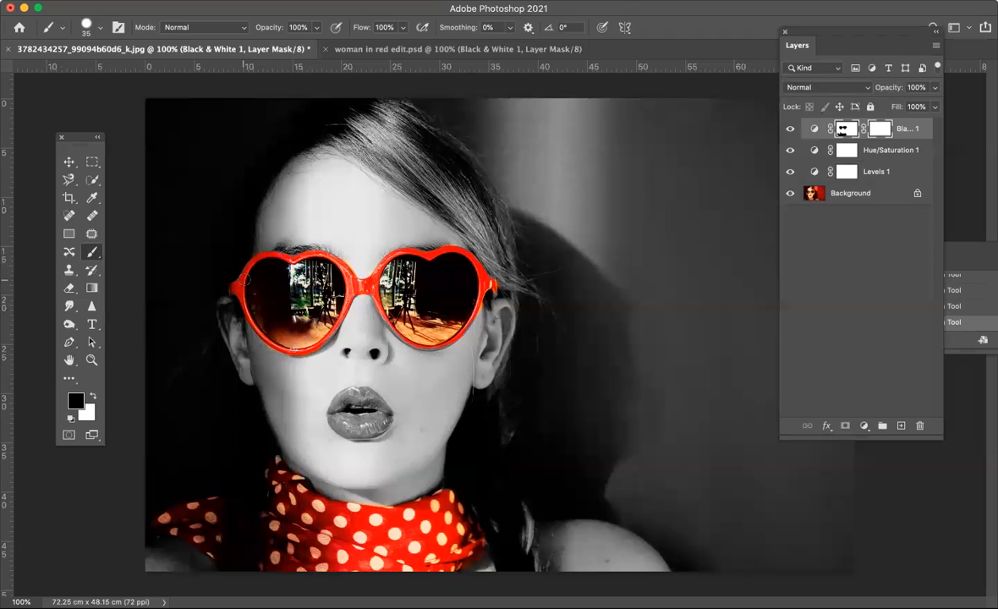
pyautogui.press('[')
pyautogui.press('[')
pyautogui.press('[')
pyautogui.press('x')
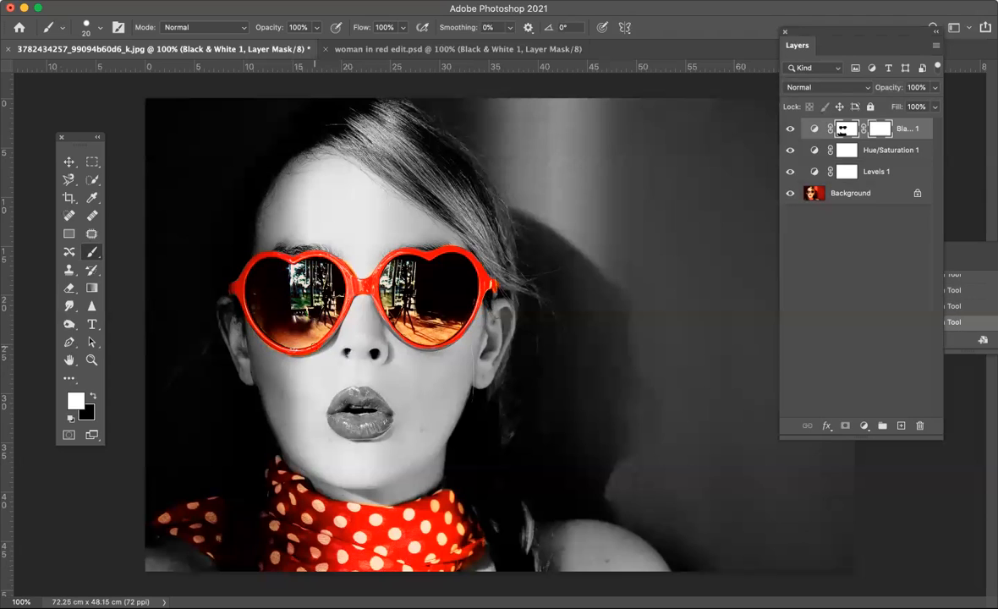
pyautogui.press('x')
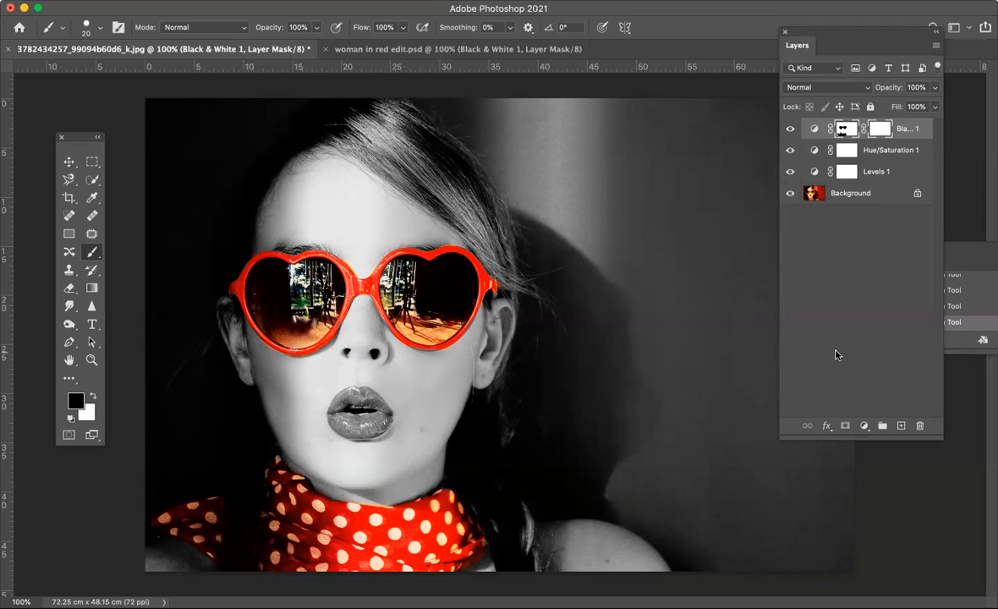
# - Add a new layer above the Black & White layer and fill it with 50% Gray at 100% opacity
pyautogui.click(901, 426)
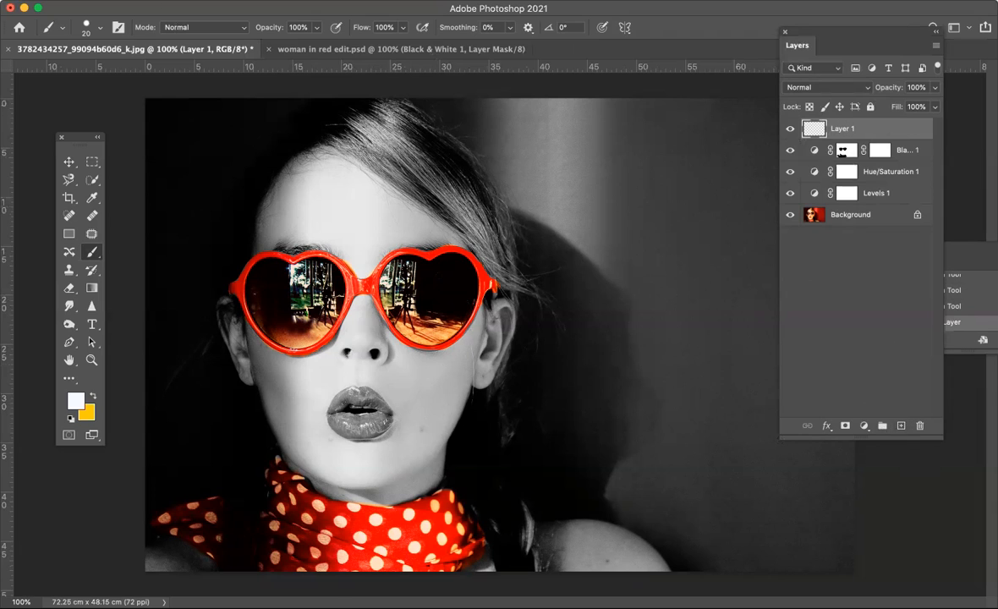
pyautogui.click(140, 1)
pyautogui.click(143, 214)
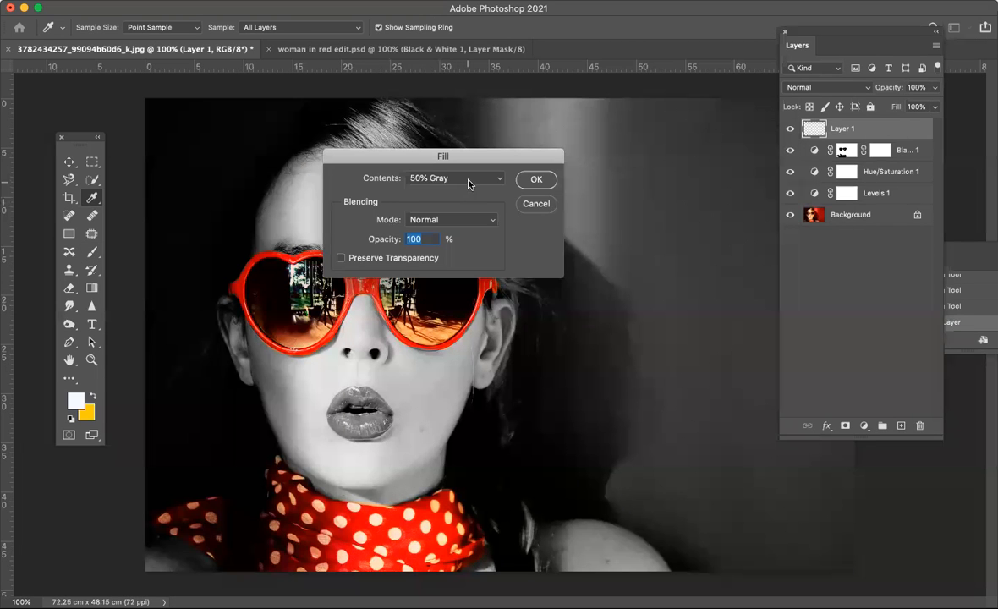
pyautogui.click(470, 184)
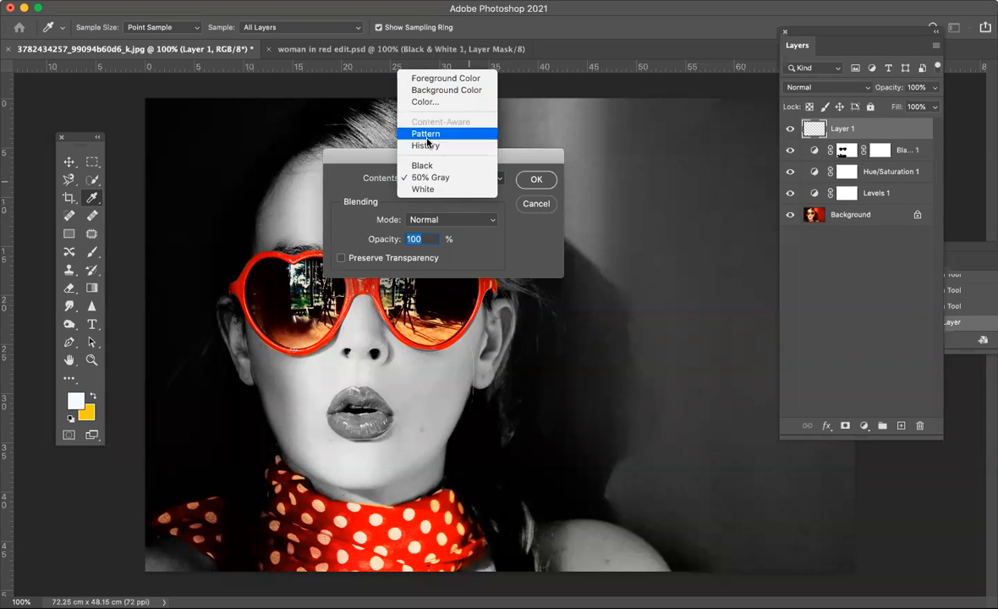
pyautogui.click(425, 180)
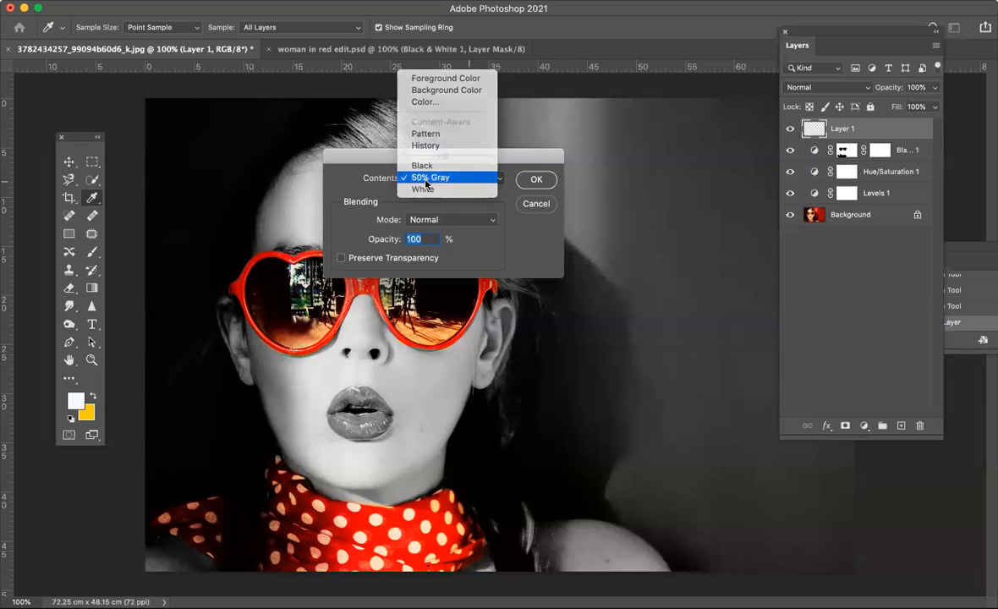
pyautogui.click(536, 179)
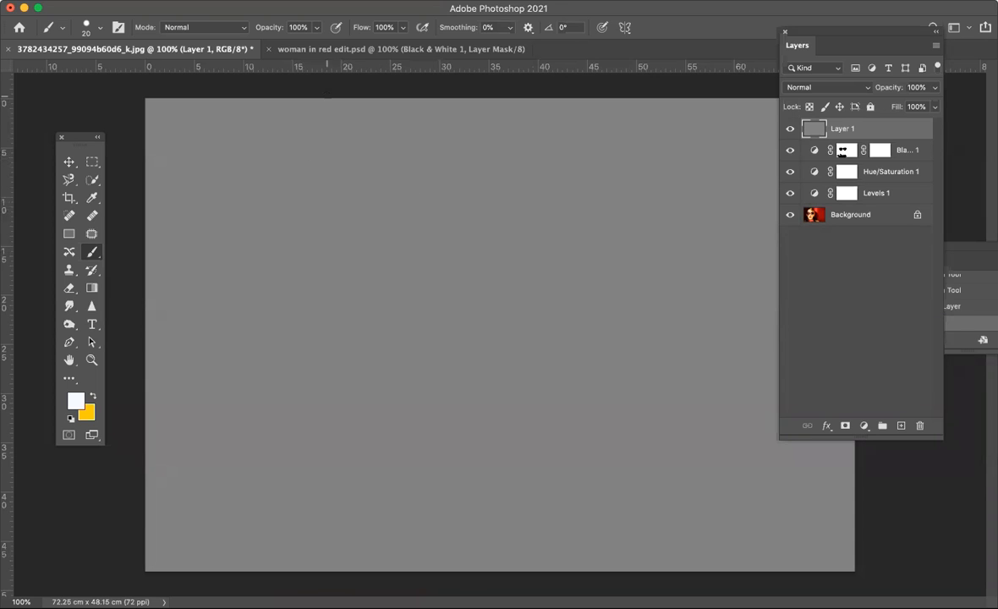
# - Reapply the last Filter Gallery effect to the grey layer and add Film Grain with Grain 13, Highlight Area 8 and Intensity 3
pyautogui.click(320, 1)
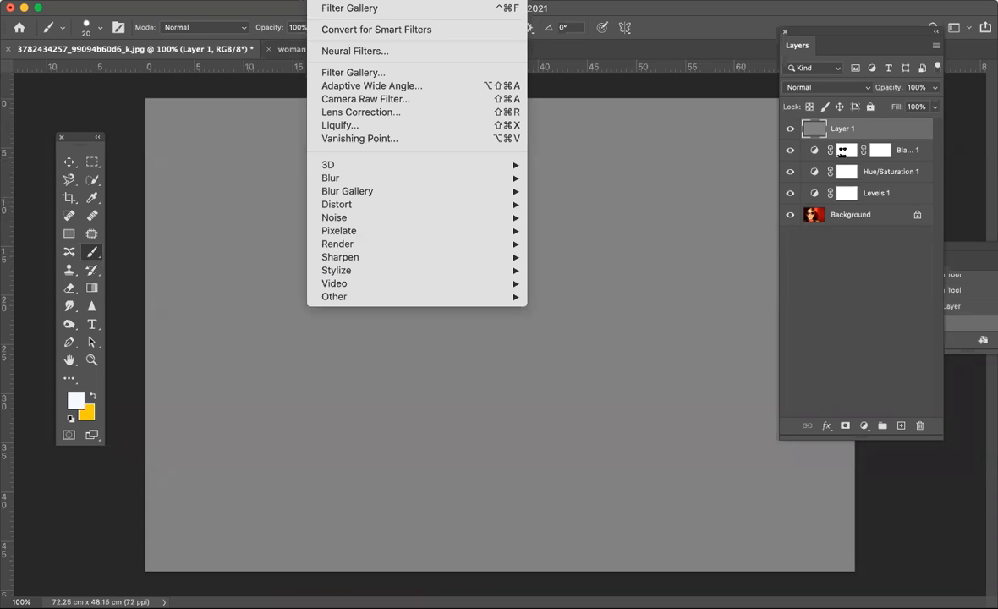
pyautogui.click(333, 8)
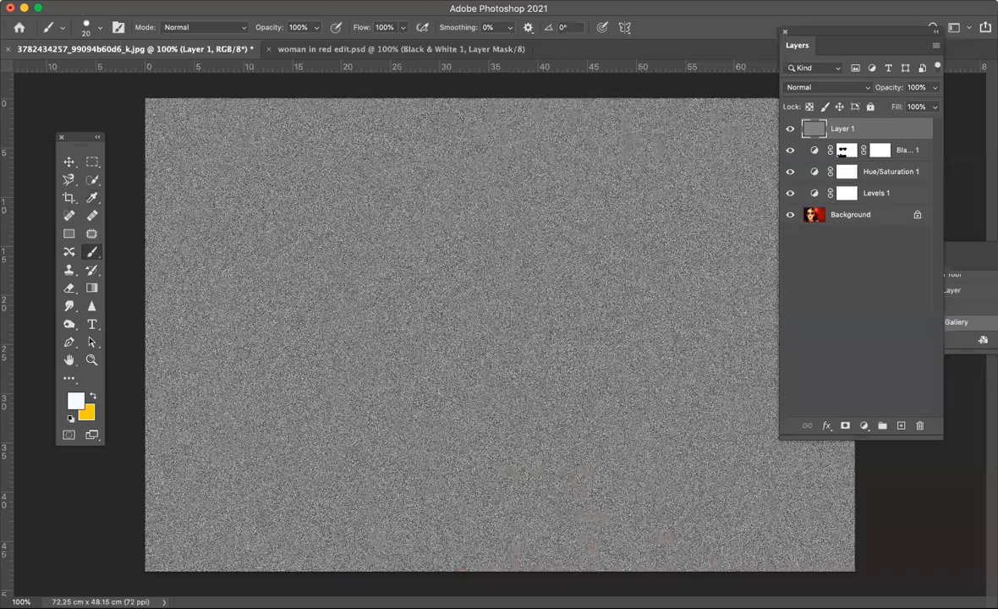
pyautogui.click(302, 1)
pyautogui.click(339, 73)
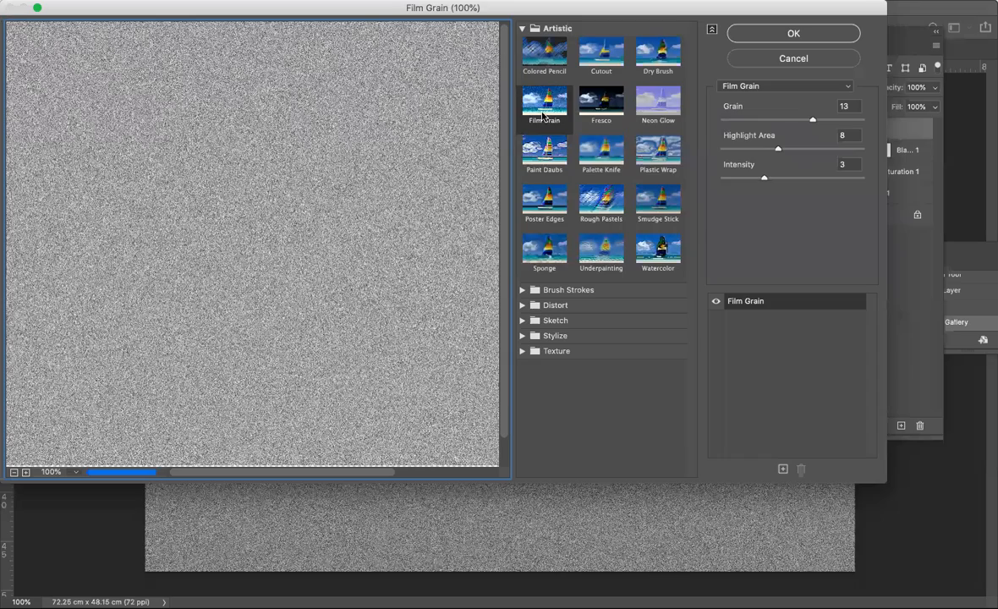
pyautogui.click(793, 33)
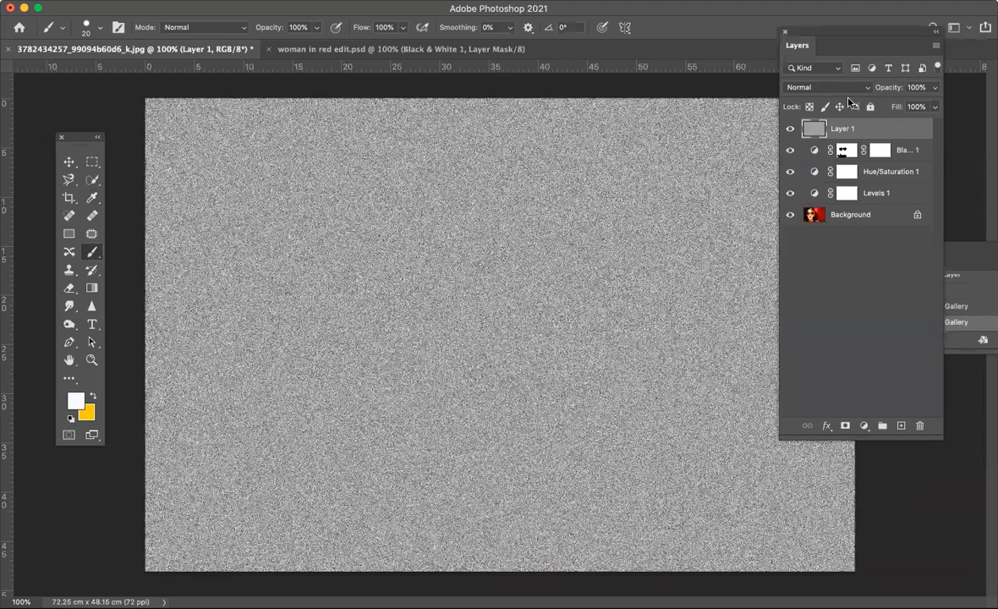
# - Set the grain layer's blend mode to Soft Light and its opacity to 67%
pyautogui.click(833, 88)
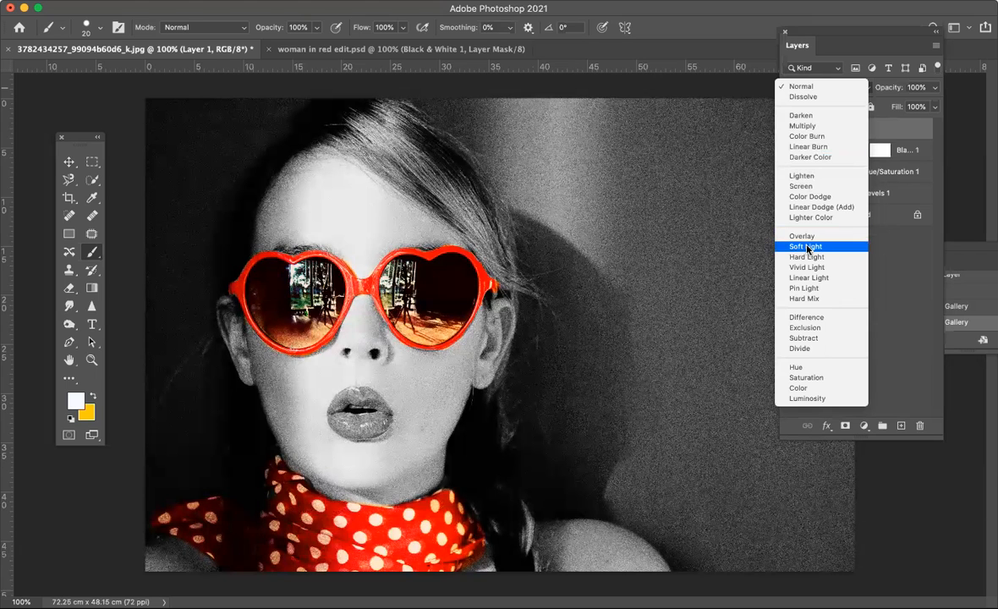
pyautogui.click(807, 246)
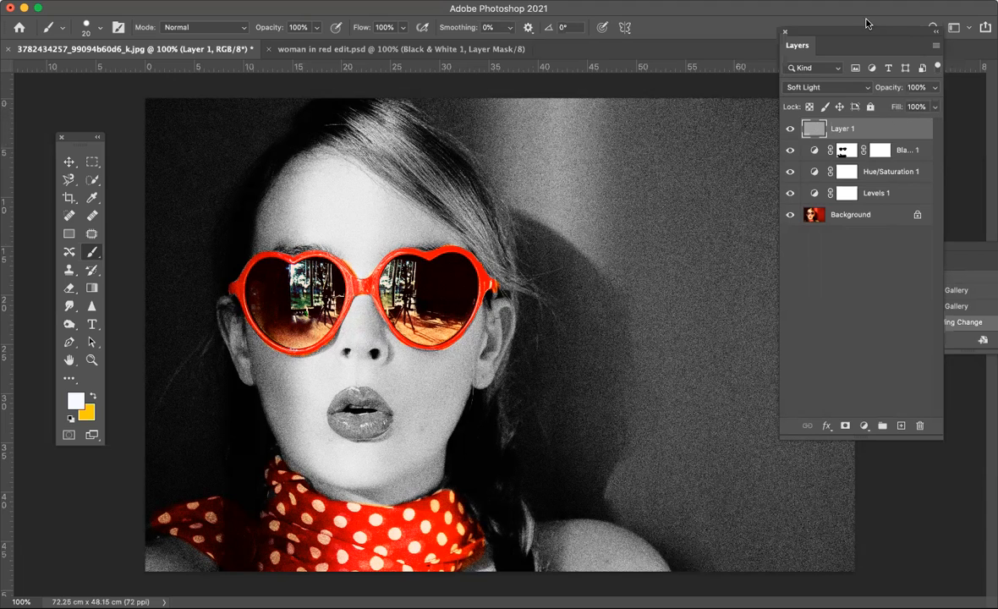
pyautogui.click(935, 88)
pyautogui.moveTo(916, 109); pyautogui.dragTo(912, 106)
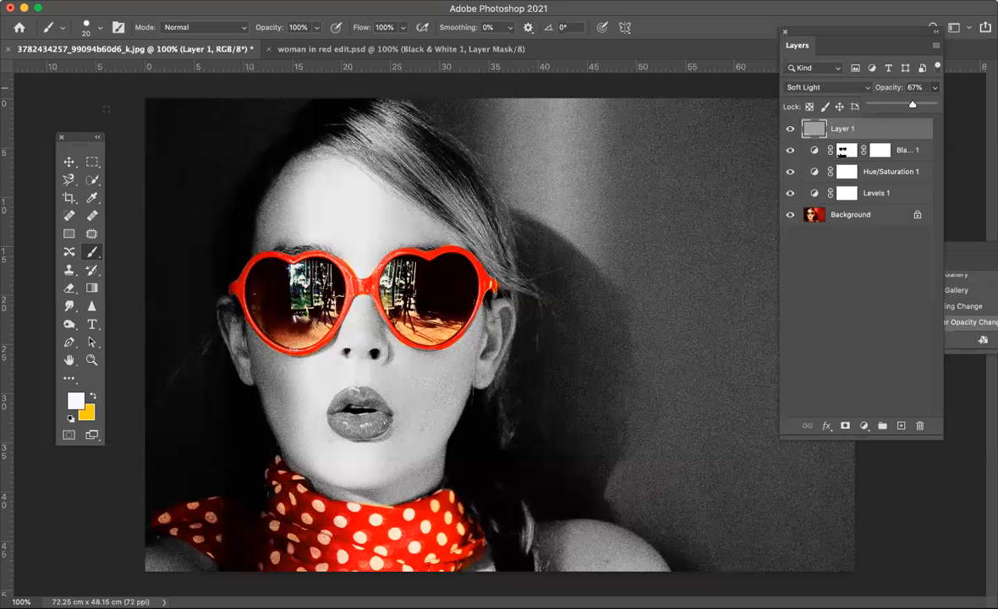
# - Save the layered image on the computer as a Photoshop file named "red edit" in the 14 Days of Me folder, with Maximize Compatibility on
pyautogui.click(69, 164)
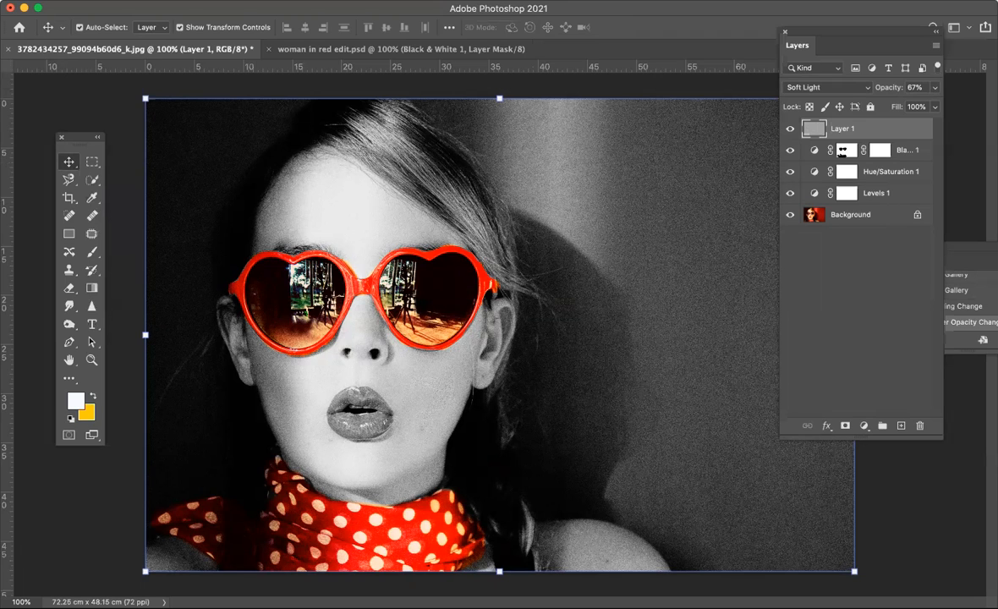
pyautogui.click(97, 3)
pyautogui.click(139, 147)
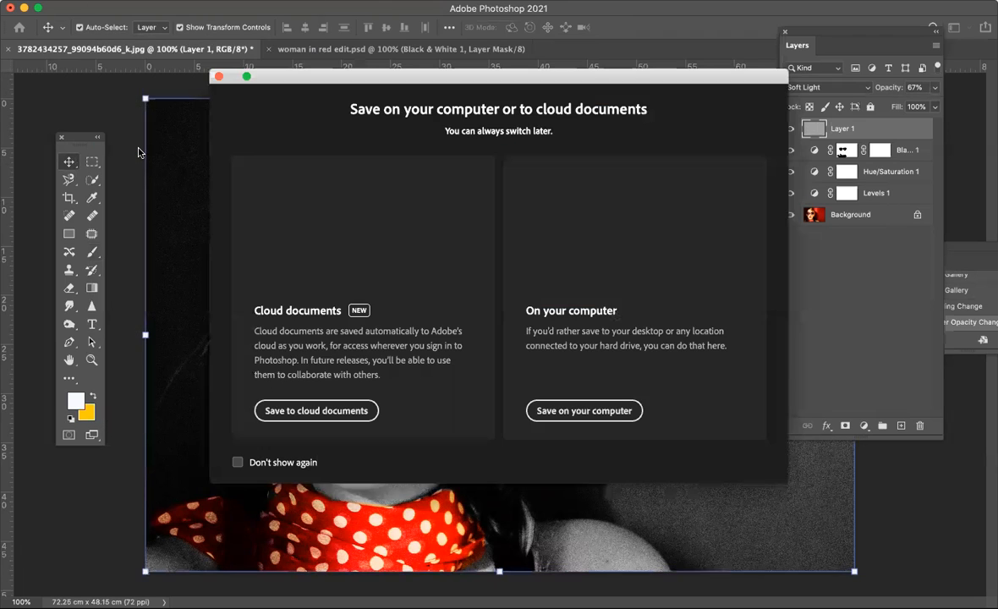
pyautogui.click(559, 409)
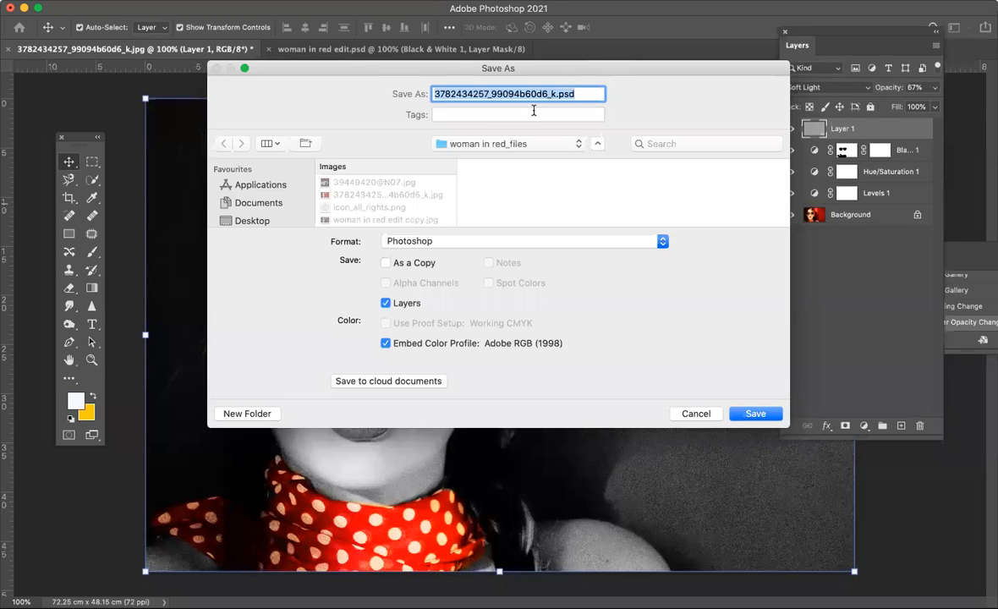
pyautogui.write('red ')
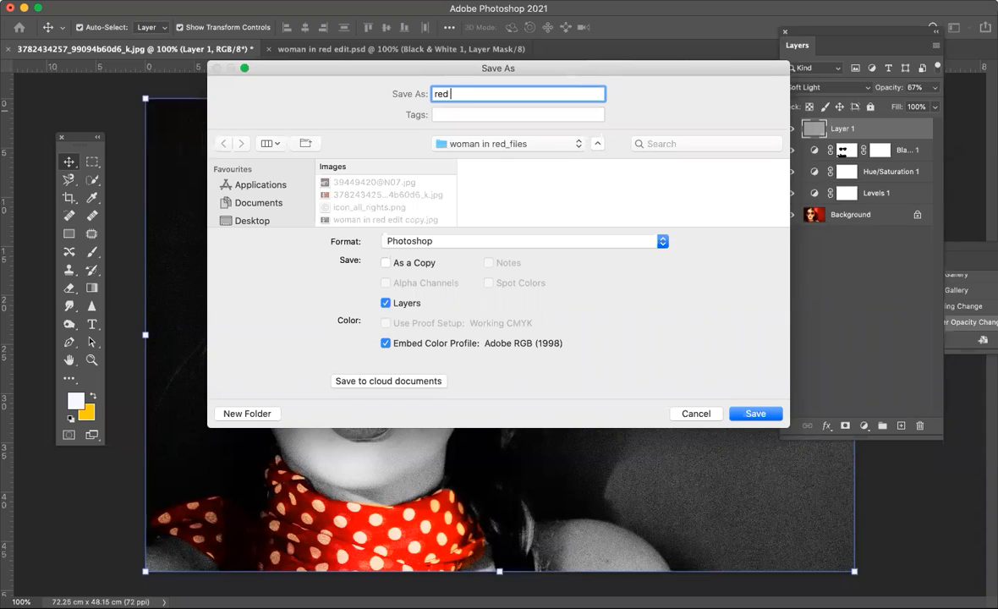
pyautogui.write('edit')
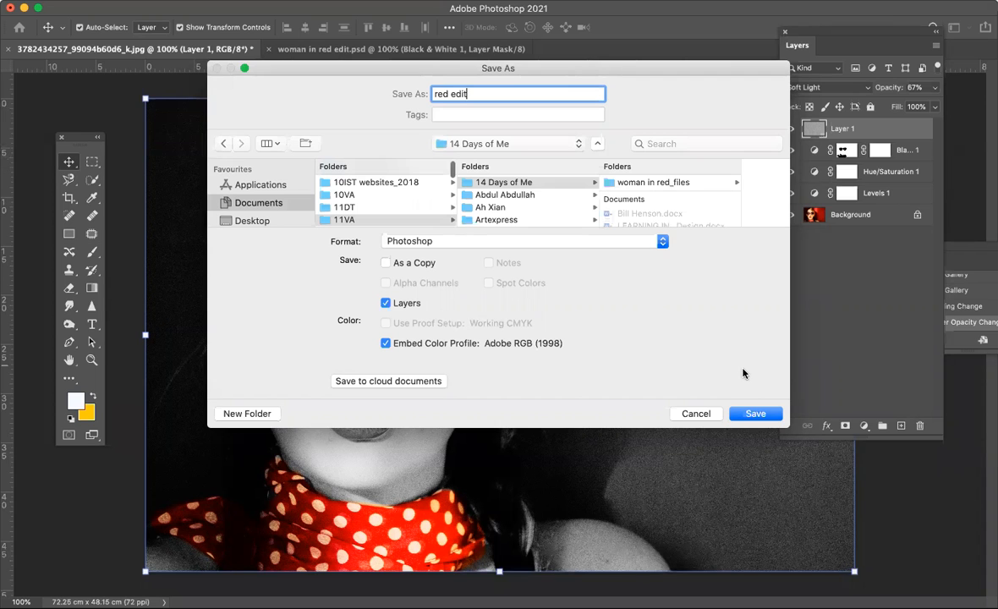
pyautogui.click(745, 415)
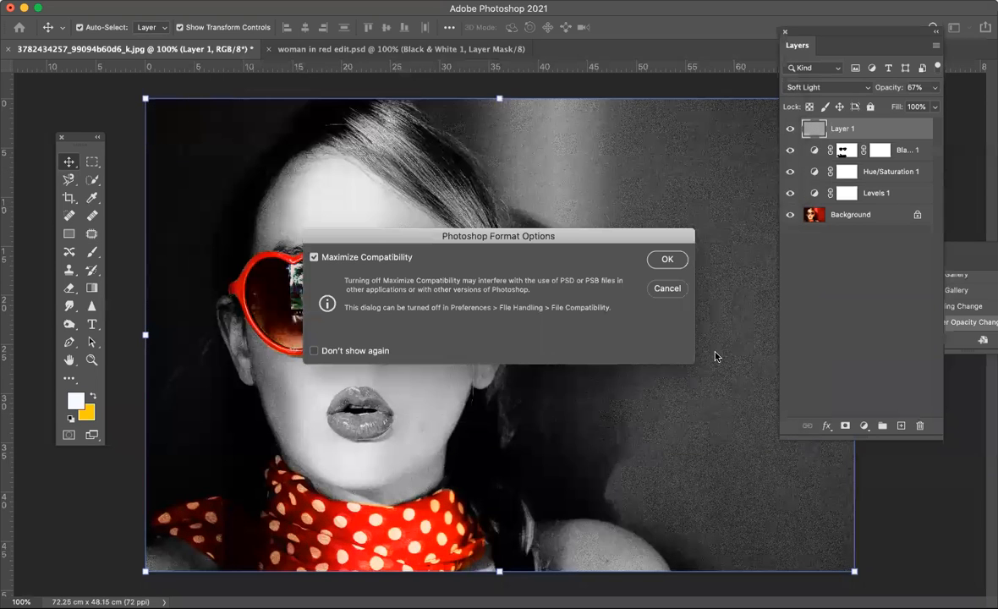
pyautogui.click(666, 259)
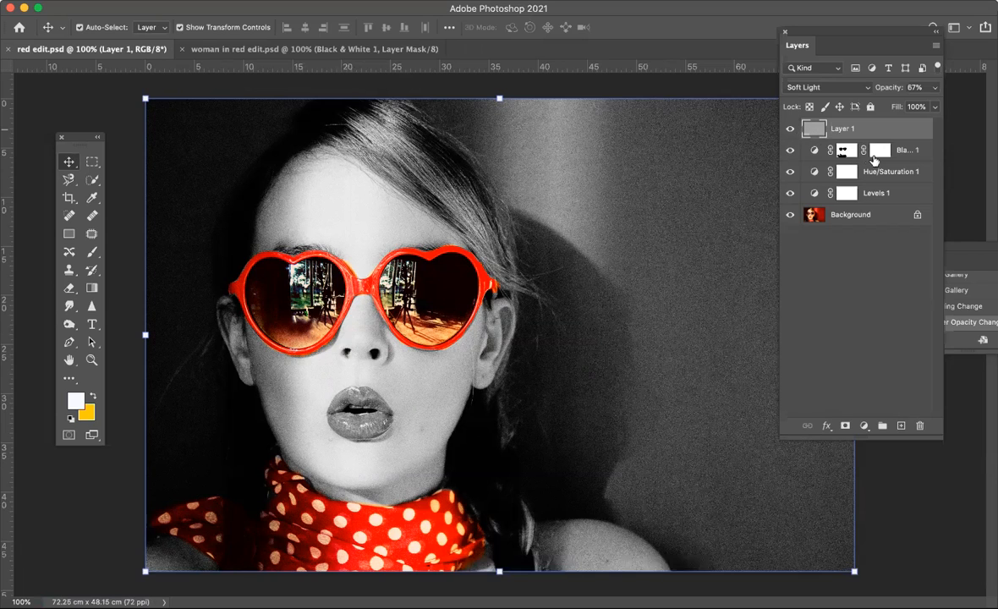
# - Set the Saturation of the Hue/Saturation 1 adjustment layer to +58
pyautogui.click(887, 173)
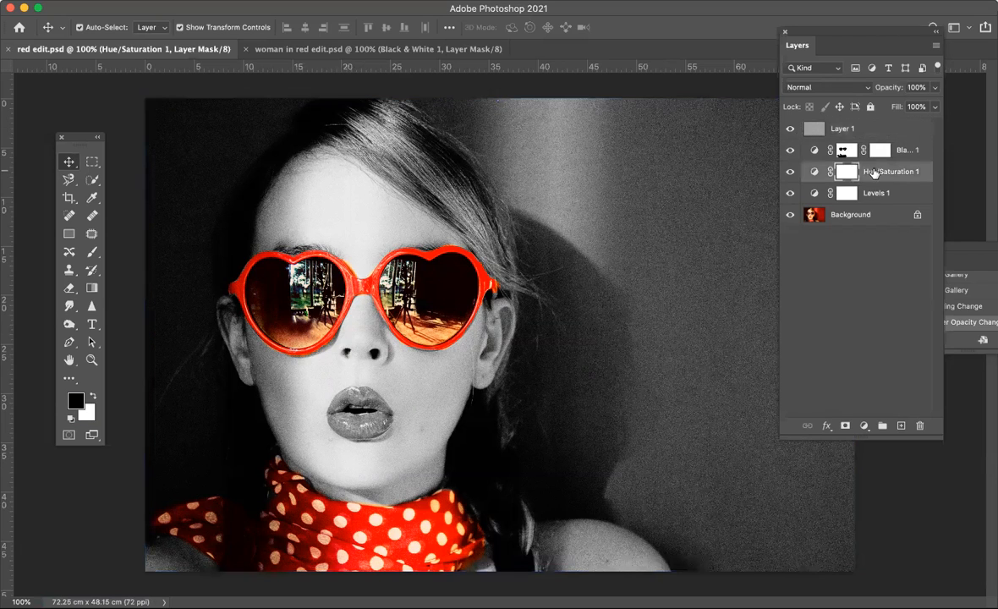
pyautogui.click(825, 173)
pyautogui.doubleClick(867, 172)
pyautogui.click(823, 175)
pyautogui.doubleClick(823, 176)
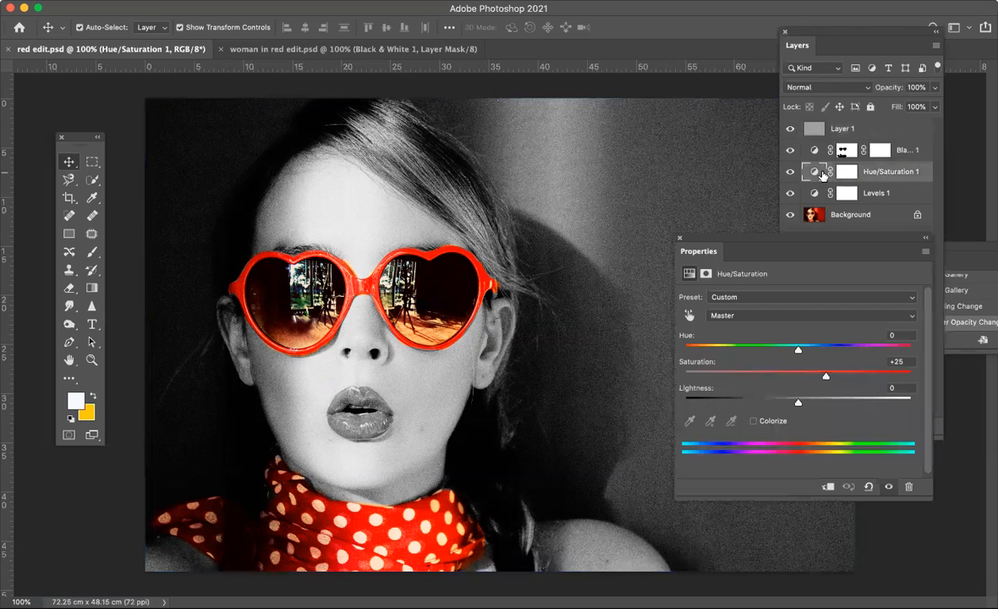
pyautogui.moveTo(827, 377); pyautogui.dragTo(810, 377)
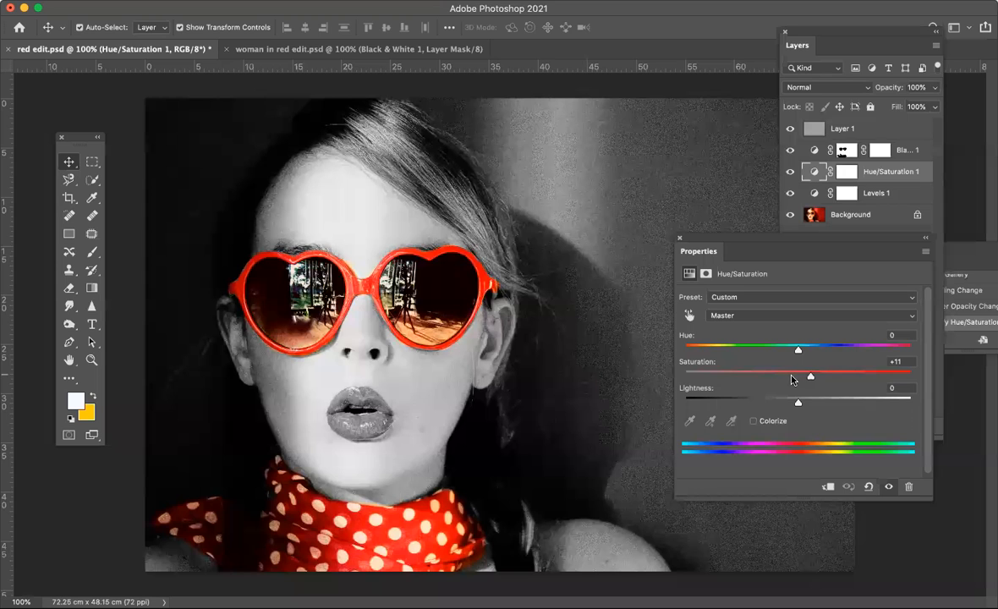
pyautogui.moveTo(810, 377); pyautogui.dragTo(864, 377)
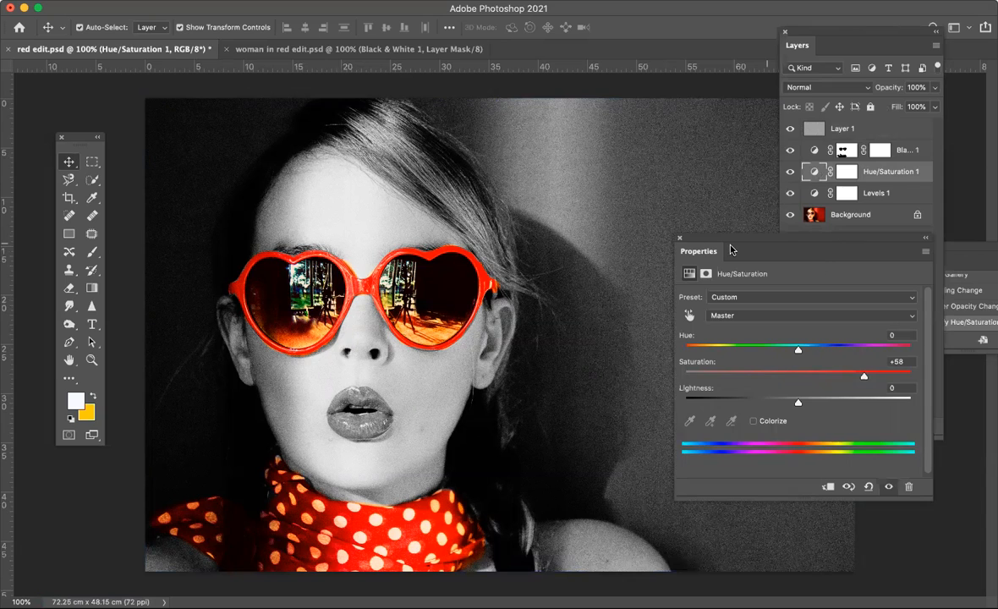
pyautogui.click(679, 238)
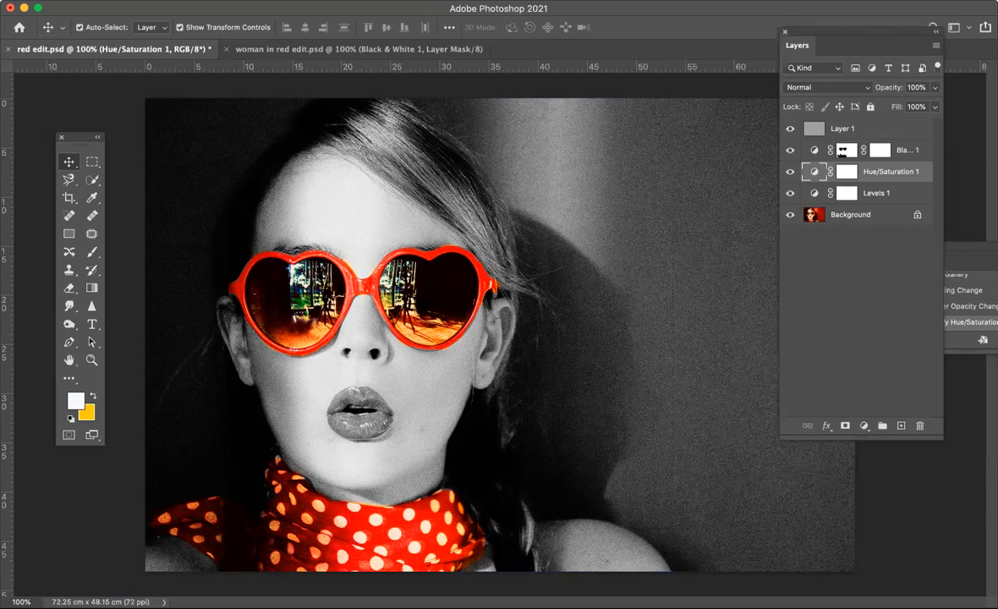
# - Save a JPEG version of the image on the computer in the 14 Days of Me folder at Maximum quality 12, Baseline ("Standard")
pyautogui.click(104, 1)
pyautogui.click(126, 149)
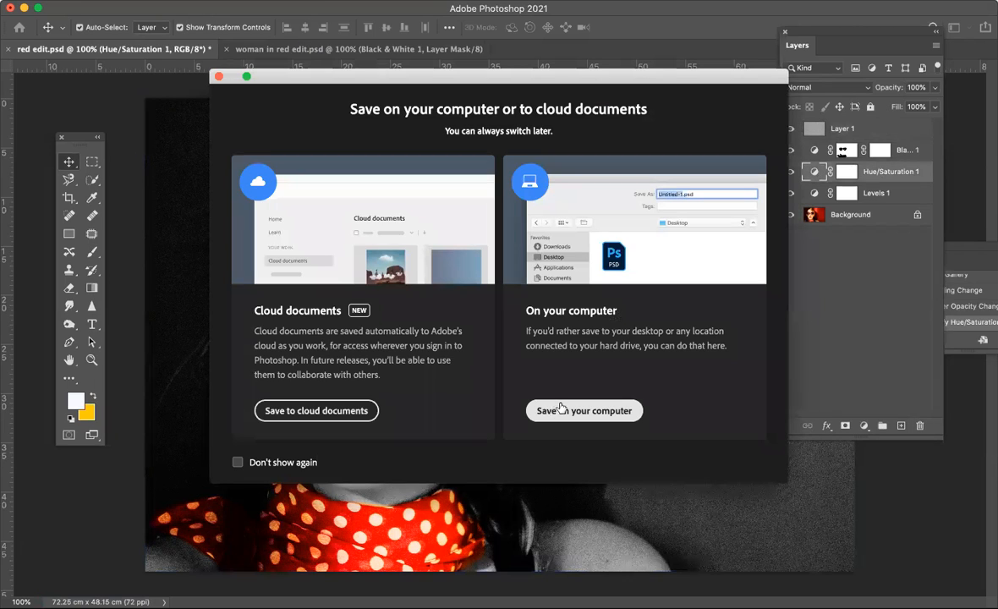
pyautogui.click(562, 411)
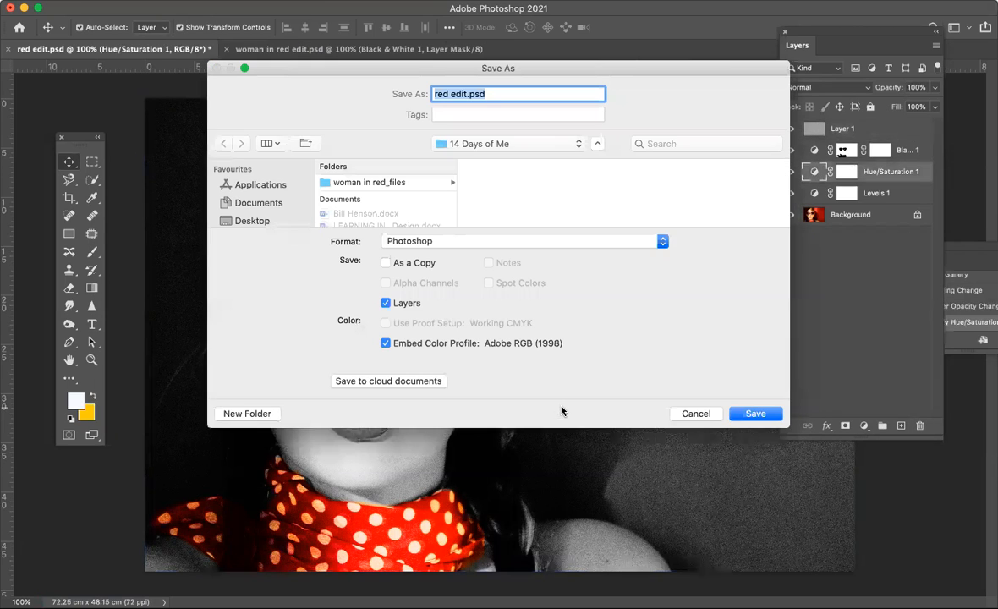
pyautogui.click(488, 241)
pyautogui.click(401, 329)
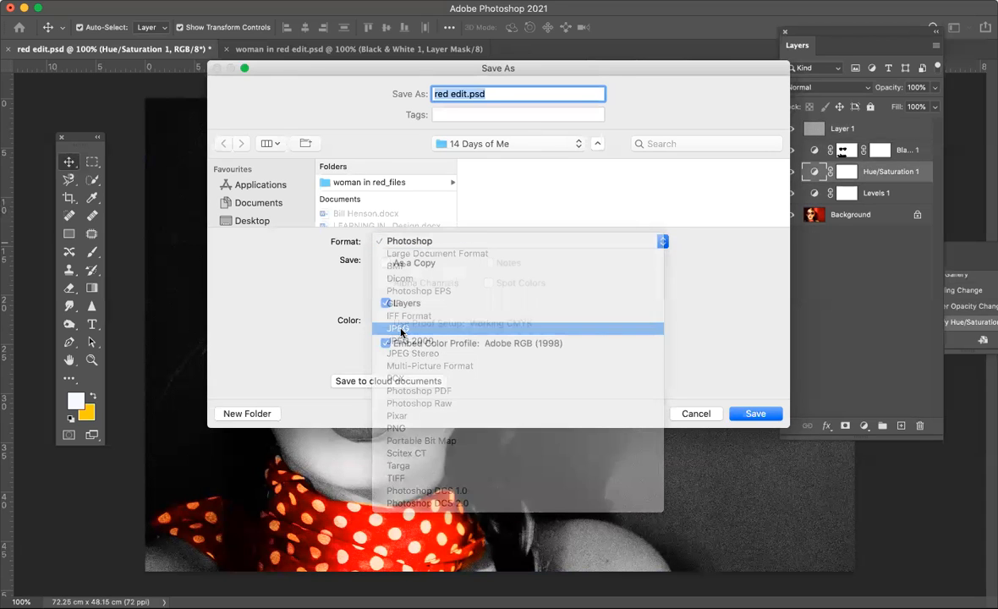
pyautogui.click(751, 414)
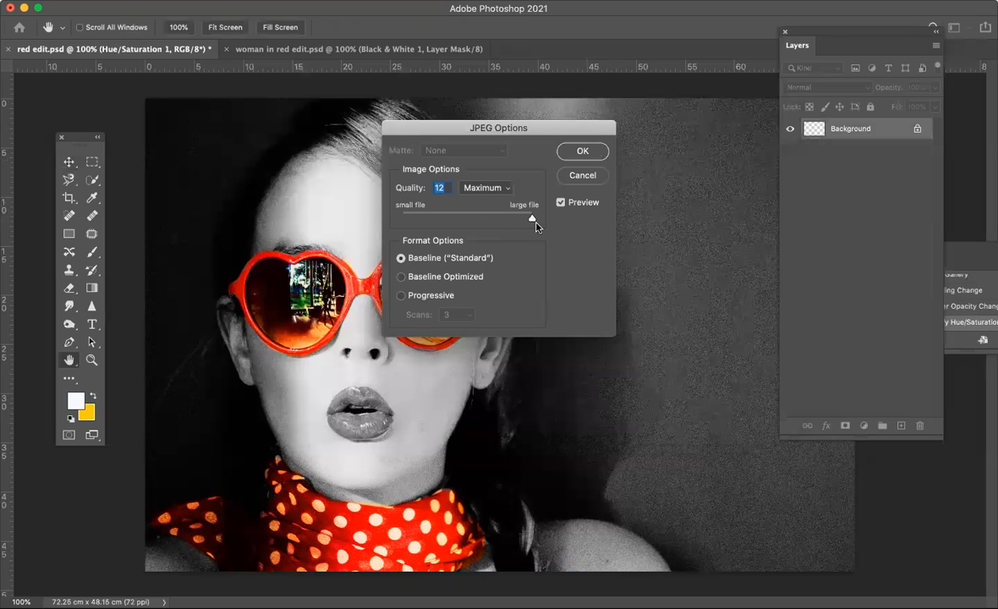
pyautogui.click(582, 152)
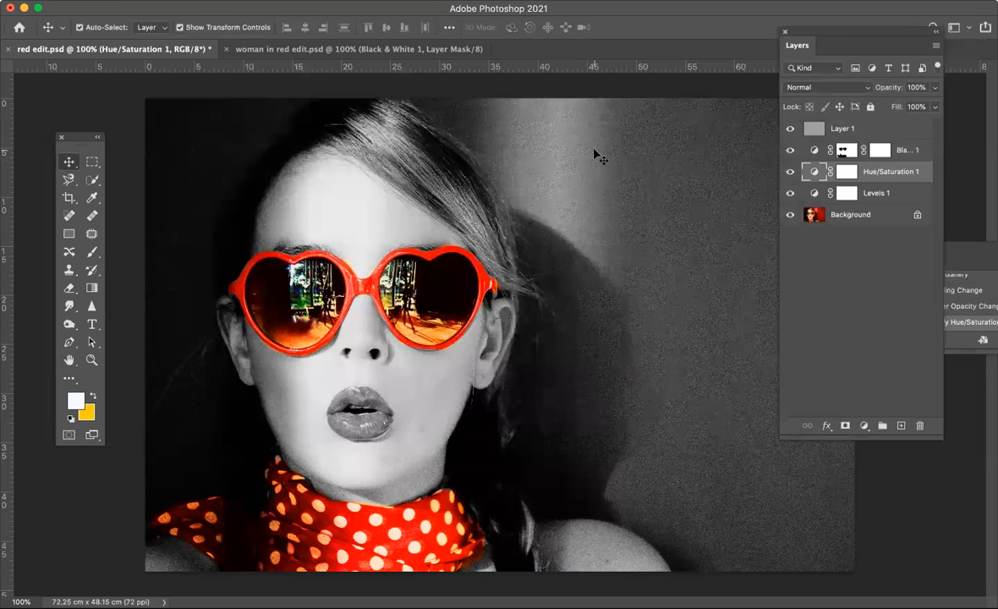